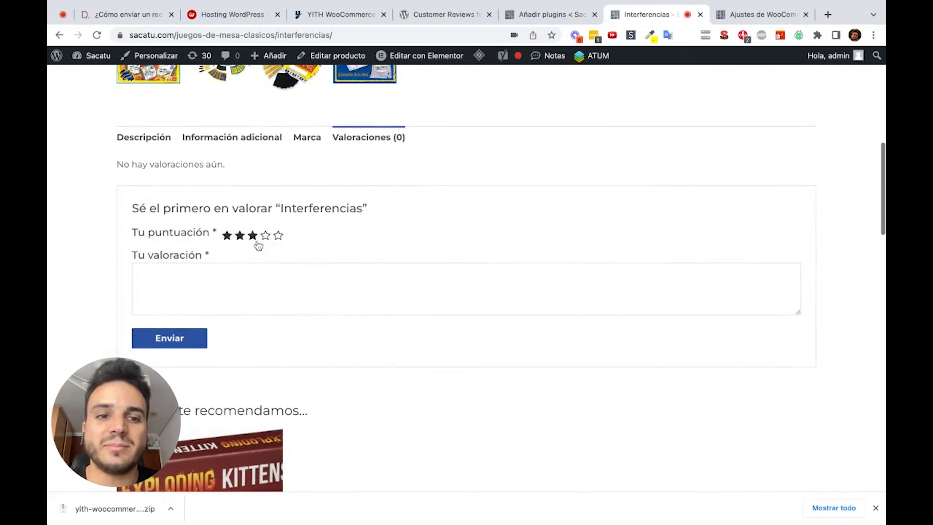
Examine the Interferencias product page, including its product details and the customer rating and review form
scroll(440, 327, "up", 10)
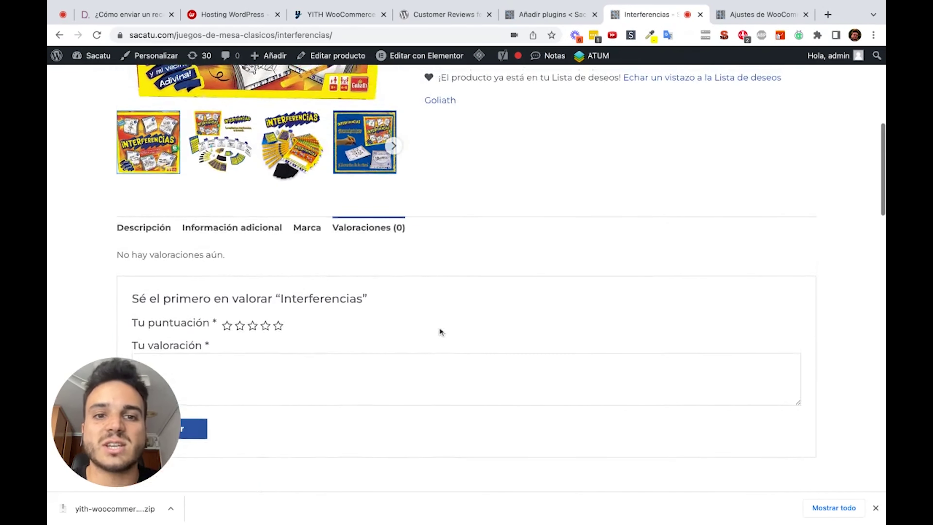
scroll(440, 330, "up", 2)
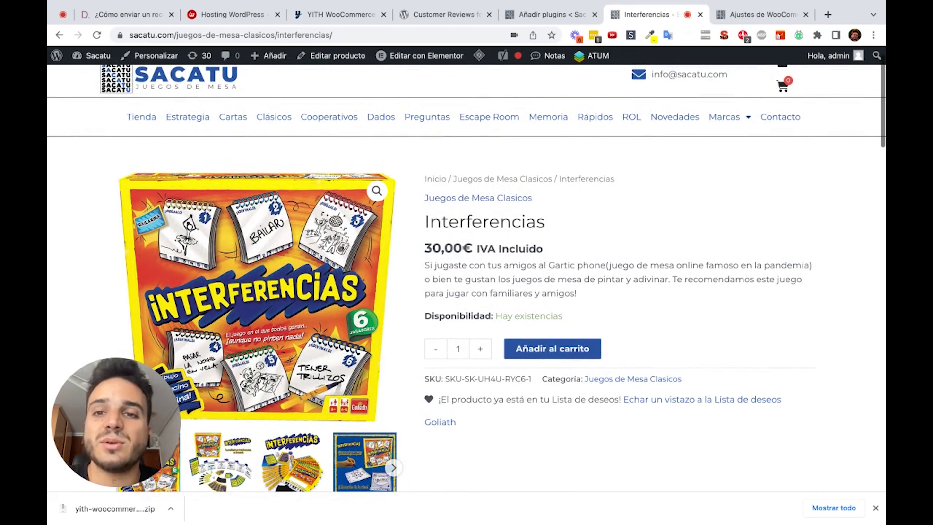
scroll(466, 280, "down", 2)
scroll(466, 280, "up", 3)
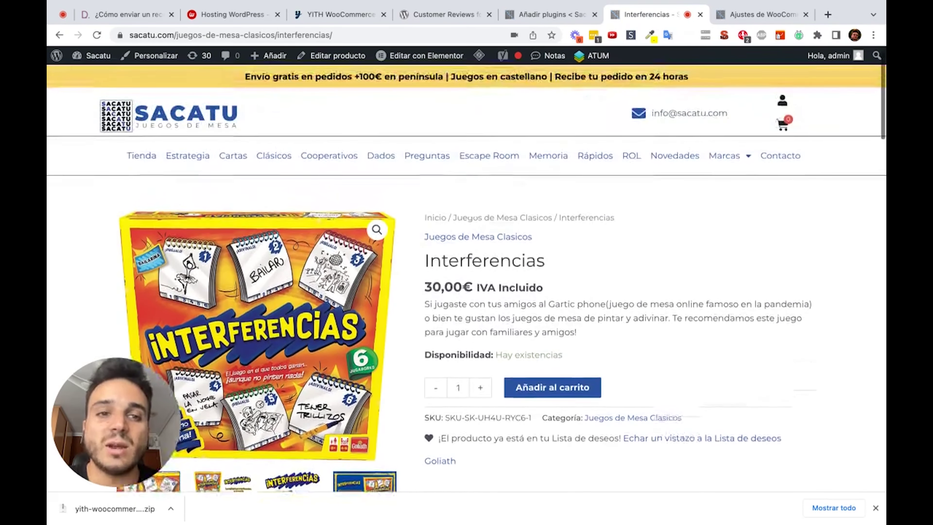
scroll(466, 280, "down", 1)
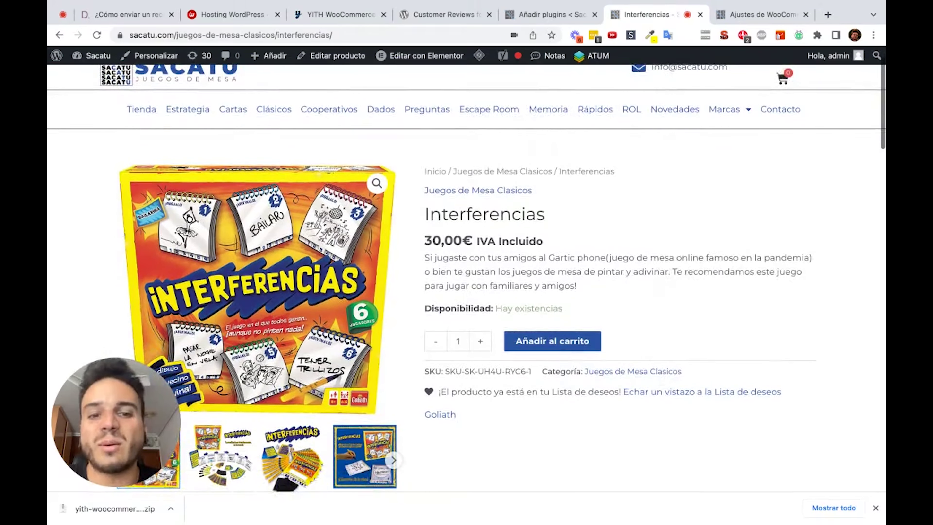
scroll(445, 279, "down", 3)
scroll(445, 279, "up", 2)
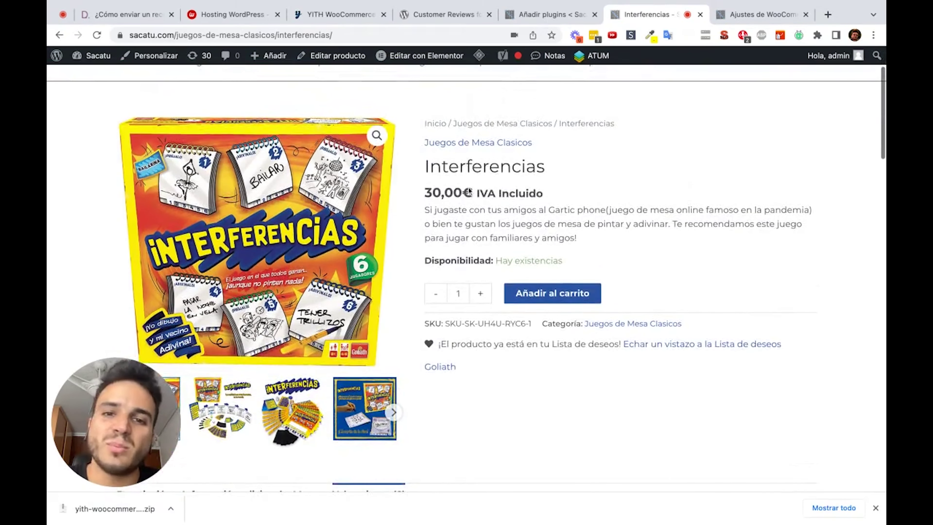
scroll(468, 189, "down", 10)
left_click(415, 273)
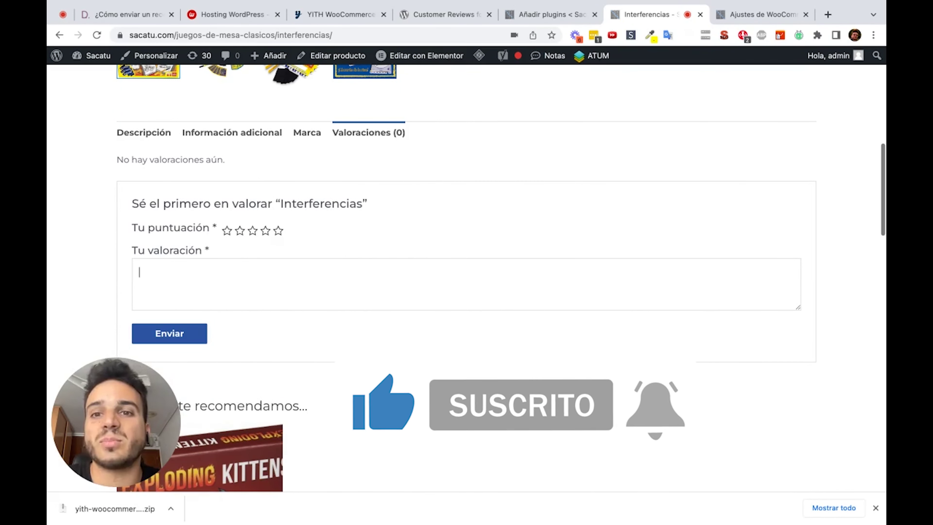
scroll(467, 276, "up", 6)
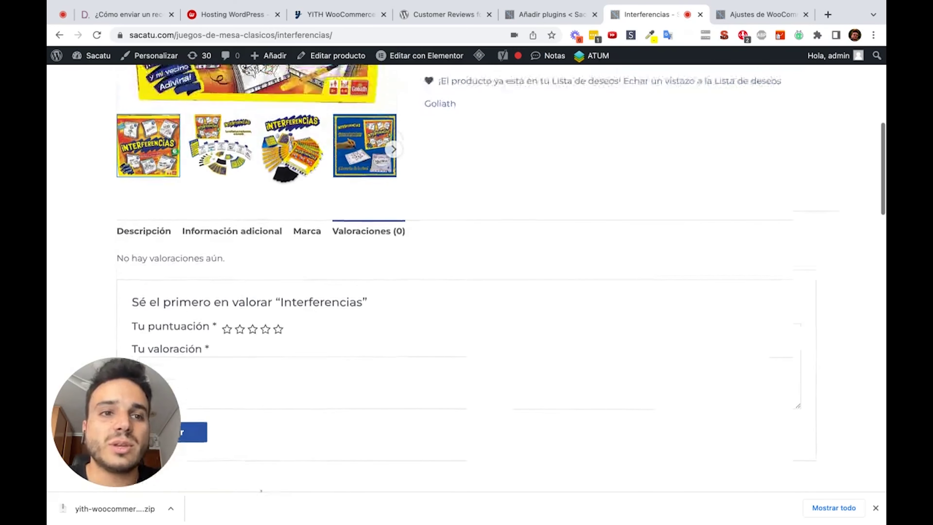
Switch to the YITH WooCommerce Review Reminder page and read the plugin's purpose, benefits and pricing
left_click(356, 16)
scroll(429, 228, "up", 4)
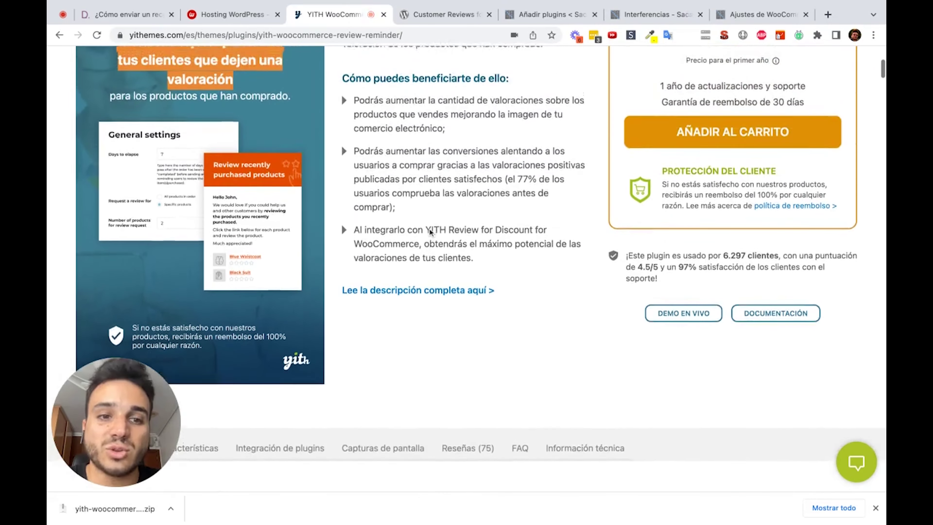
scroll(430, 228, "up", 8)
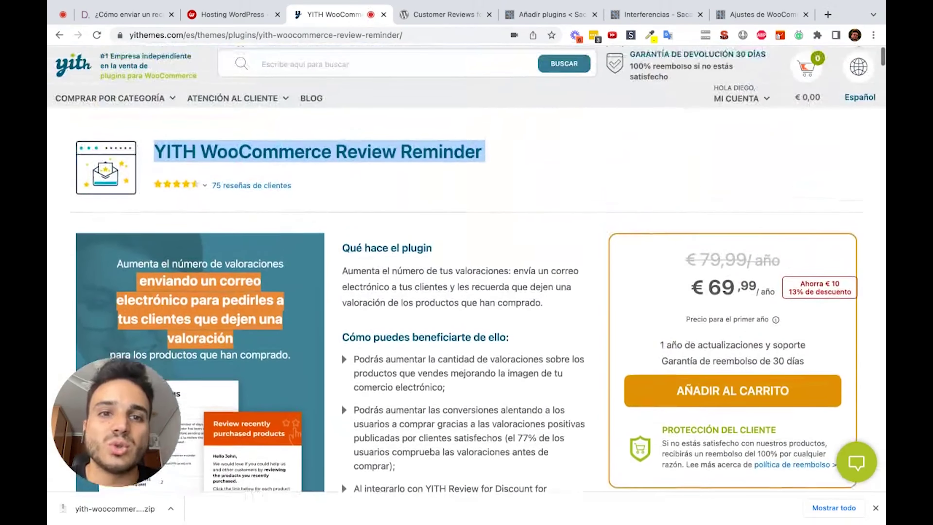
left_click(384, 178)
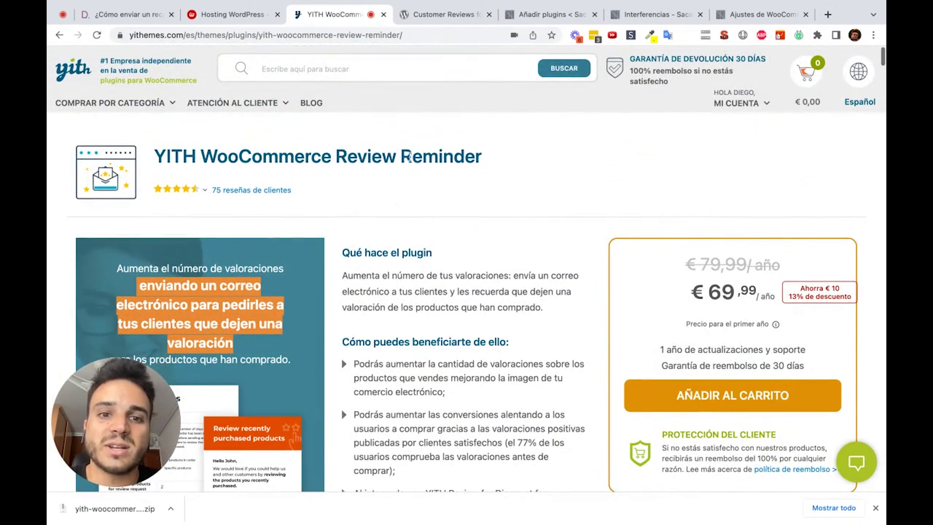
scroll(445, 218, "down", 5)
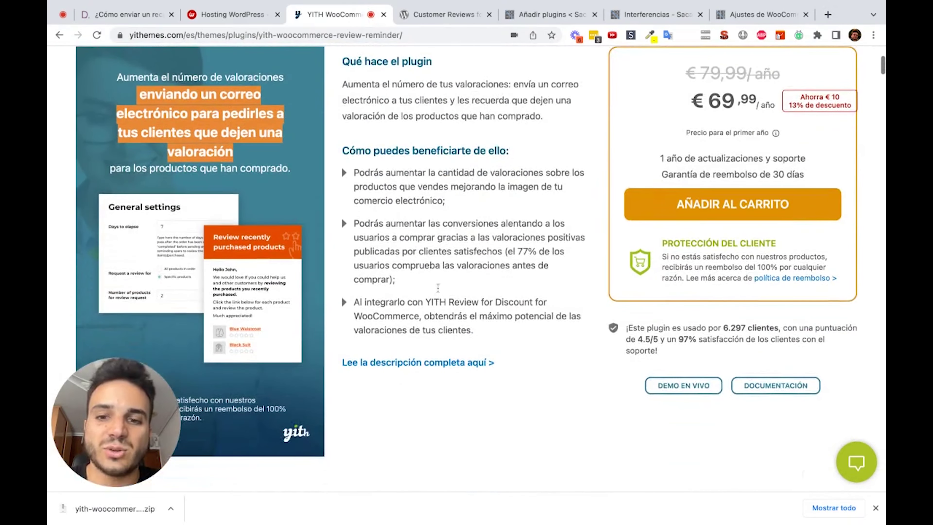
scroll(510, 277, "down", 1)
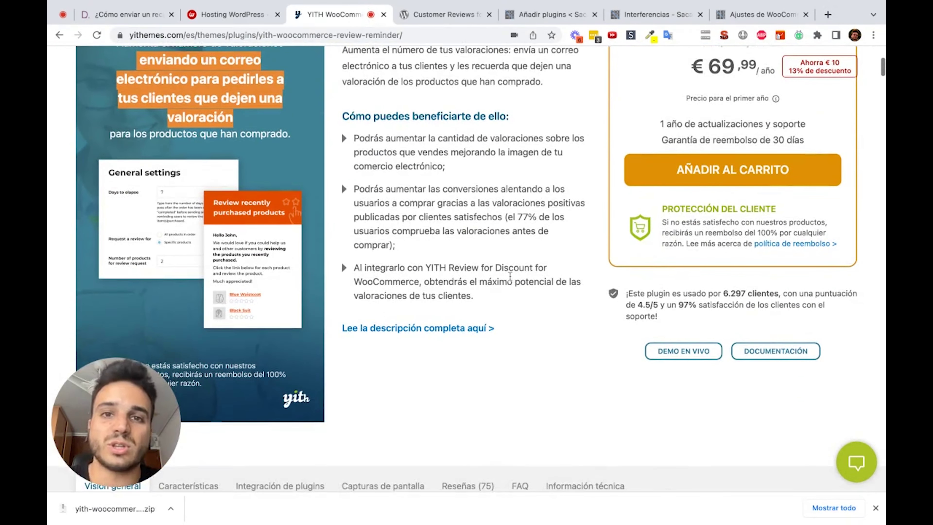
scroll(478, 268, "down", 5)
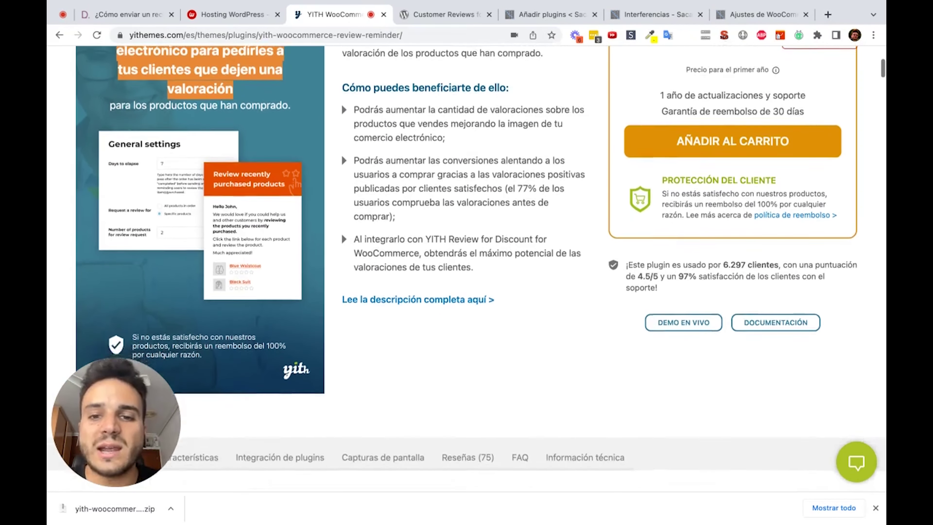
Look through the YITH plugin's overview, feature list, plugin integrations and administrator screenshots
scroll(177, 186, "down", 8)
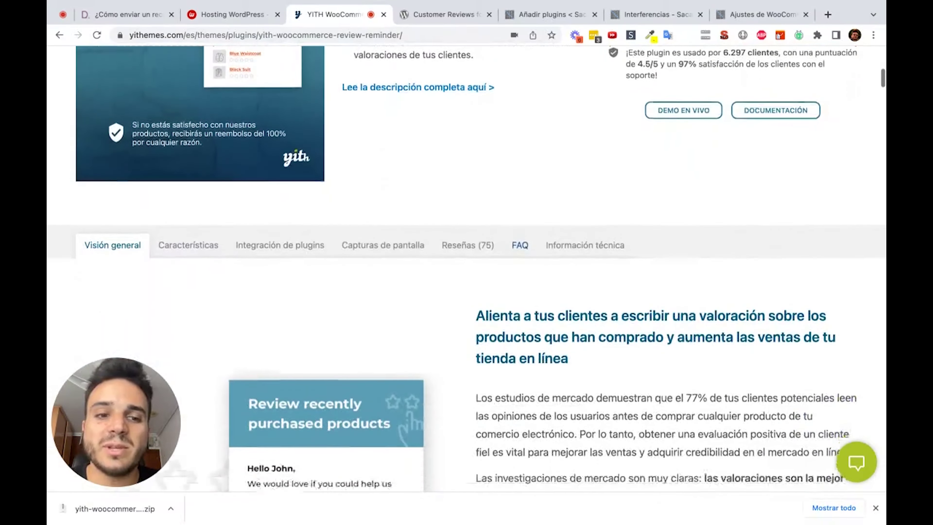
scroll(471, 243, "down", 15)
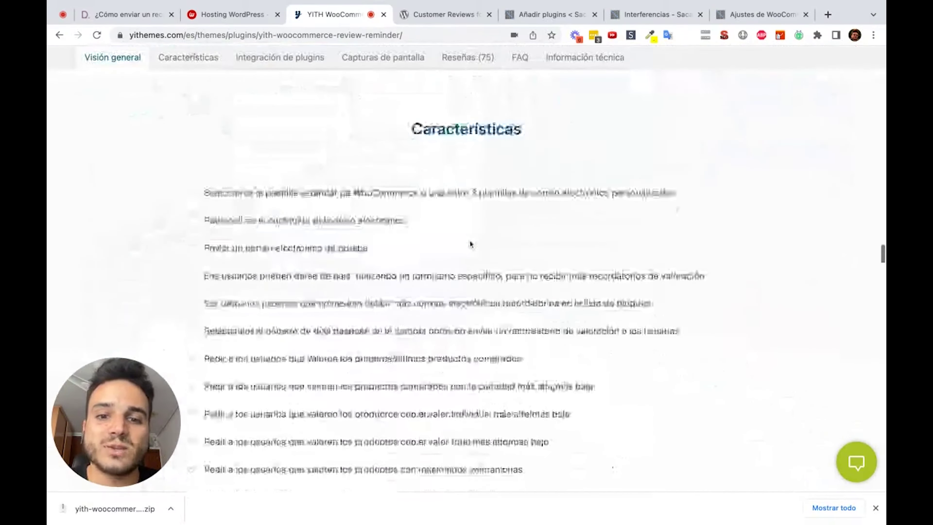
scroll(467, 275, "down", 12)
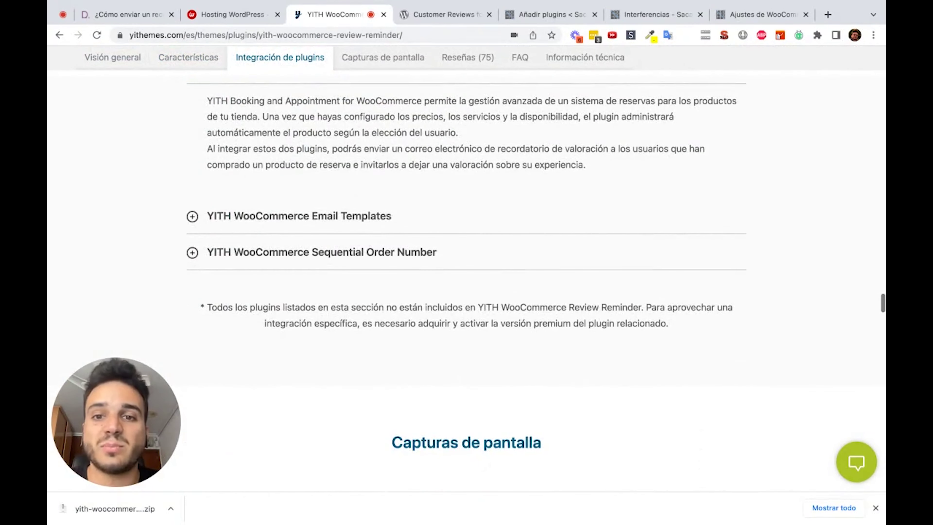
scroll(558, 118, "down", 12)
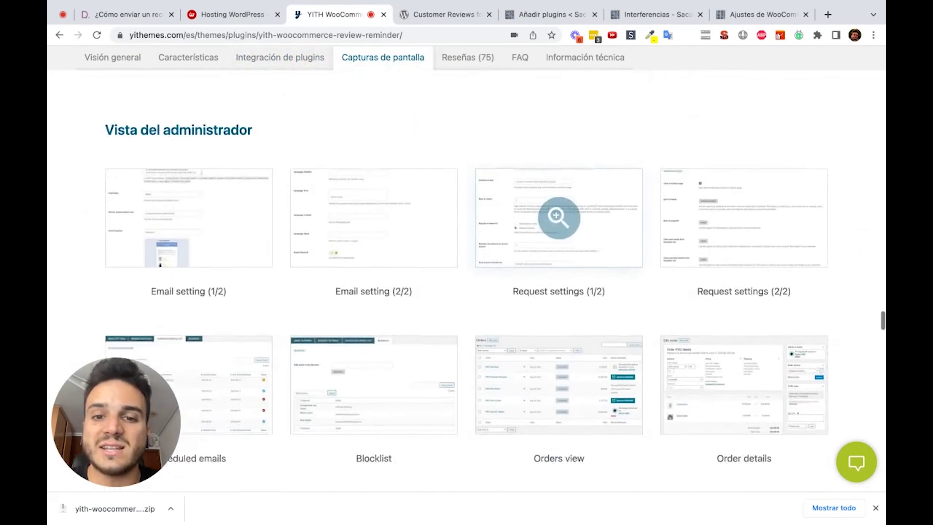
scroll(558, 118, "down", 5)
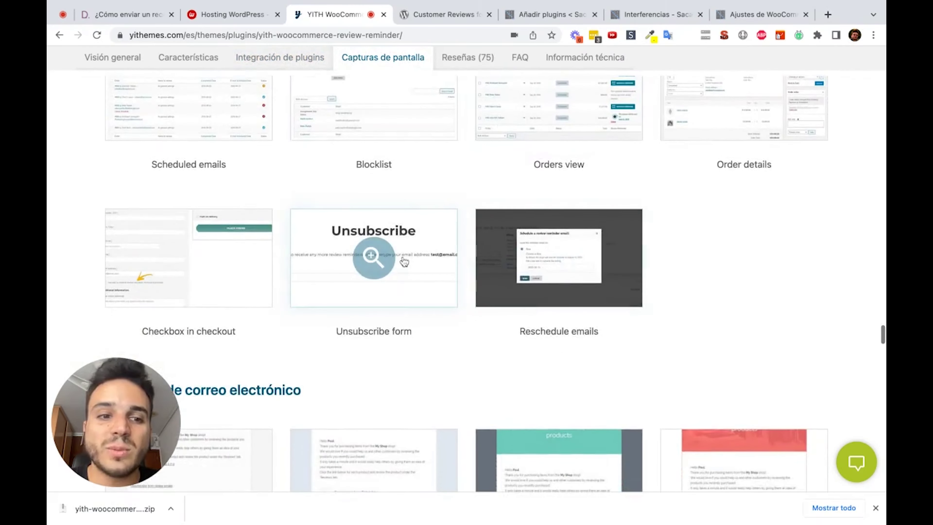
Preview the Email template 2 screenshot among the plugin's email templates and close the preview
scroll(404, 261, "up", 1)
scroll(409, 238, "down", 6)
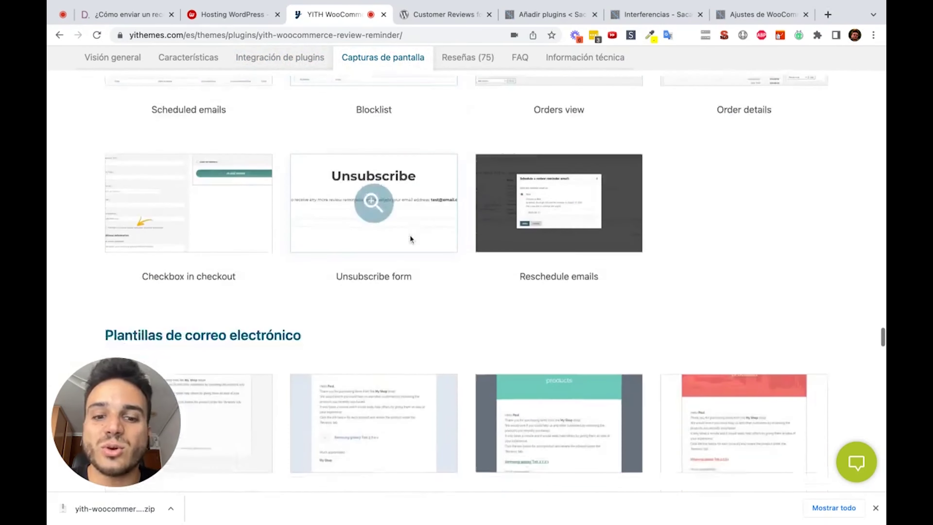
left_click(338, 274)
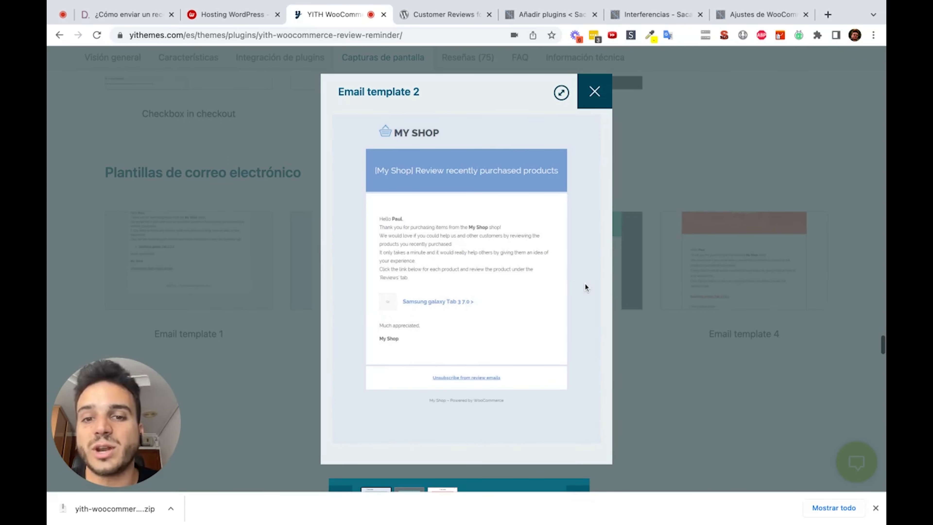
left_click(603, 103)
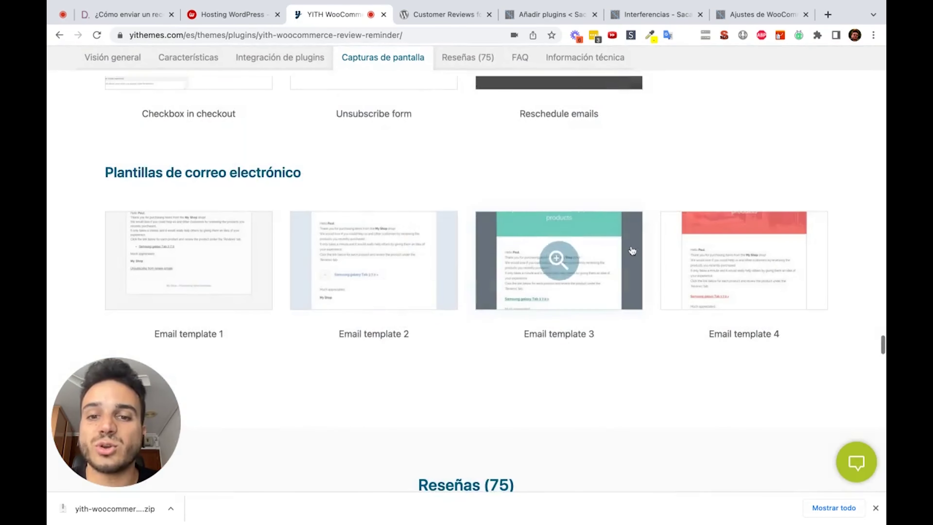
Go back through the feature list and overview sections on custom templates, Google Analytics tracking, scheduled reminders and template choice
scroll(632, 251, "up", 5)
scroll(632, 251, "up", 15)
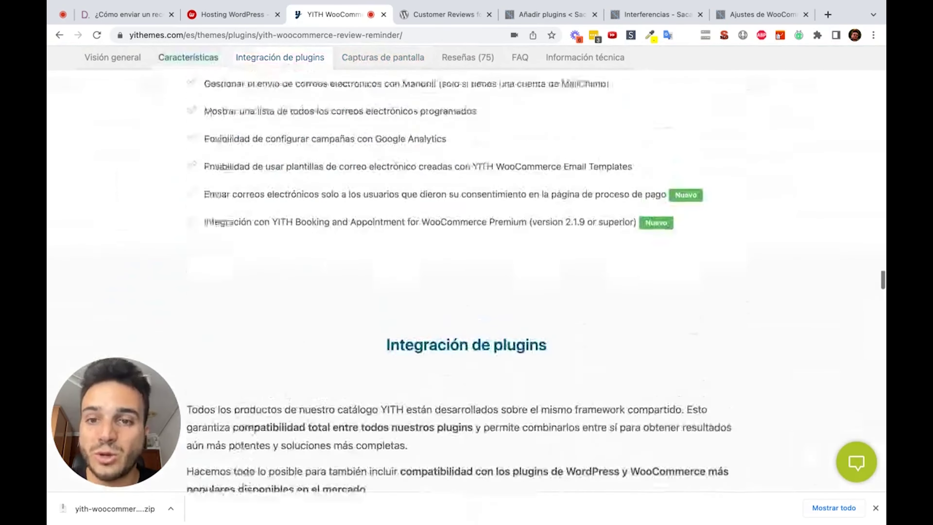
scroll(458, 287, "up", 10)
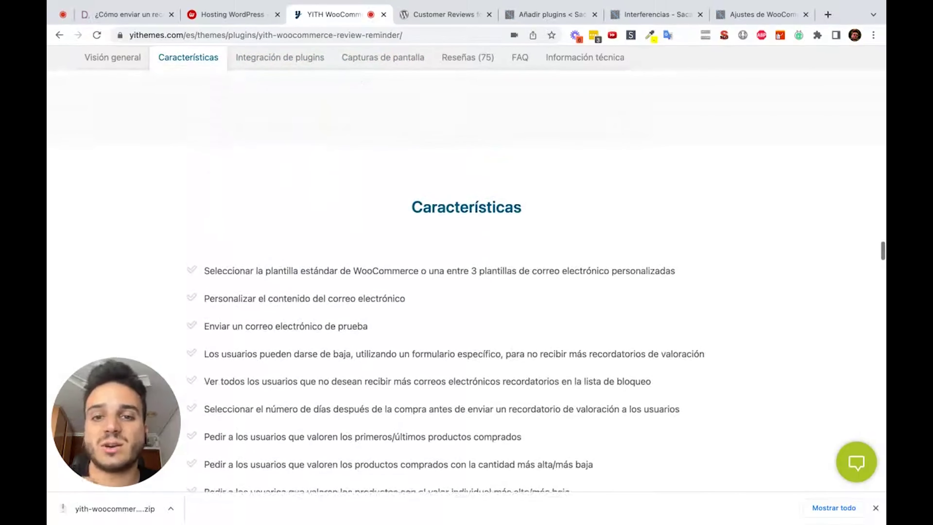
scroll(458, 287, "up", 12)
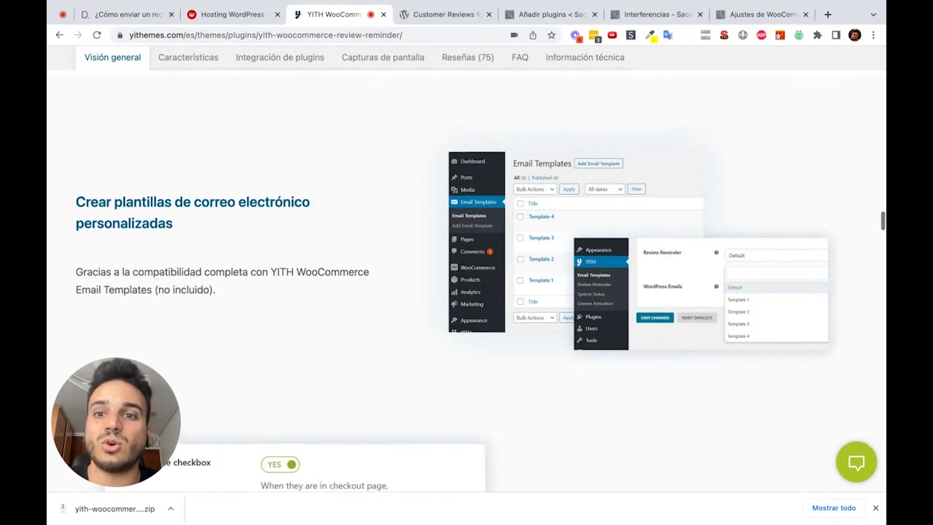
scroll(457, 288, "up", 10)
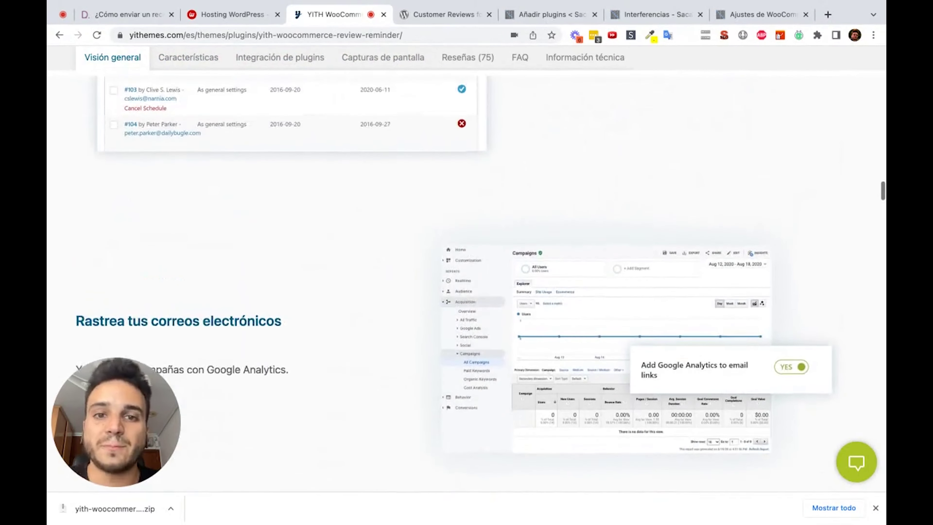
scroll(458, 287, "up", 7)
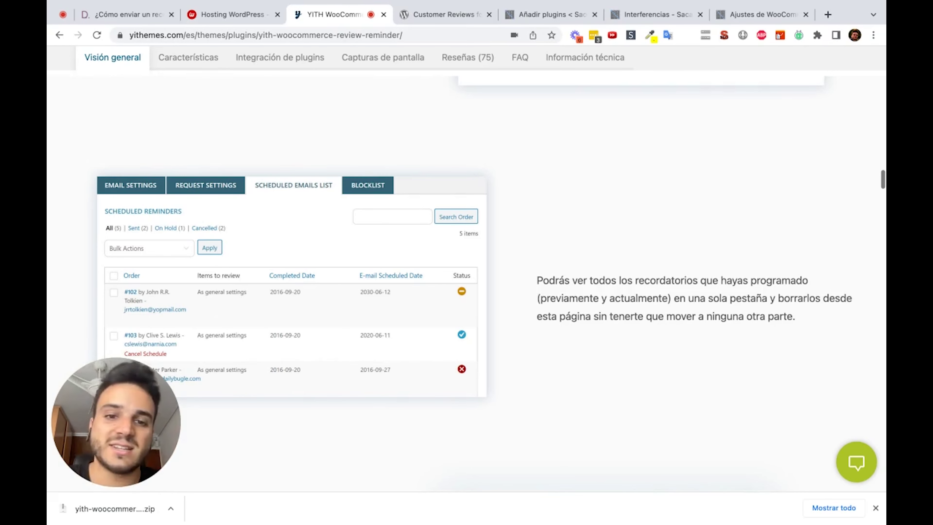
scroll(543, 214, "up", 15)
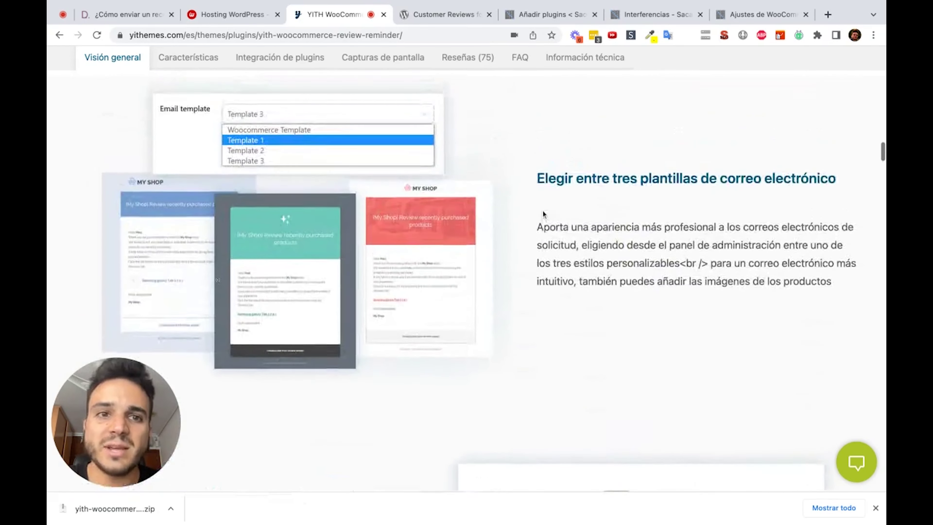
Check the list of email notifications in the store's WooCommerce email settings
left_click(758, 15)
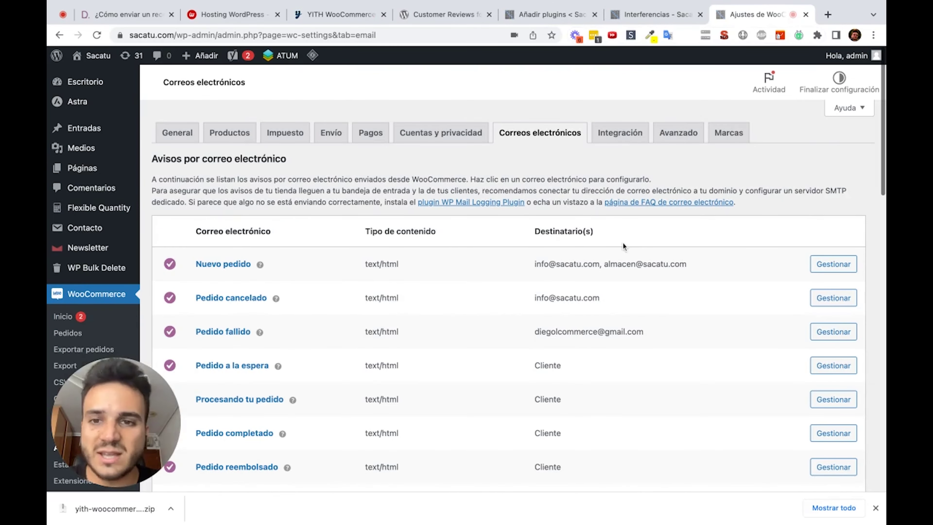
scroll(466, 275, "down", 5)
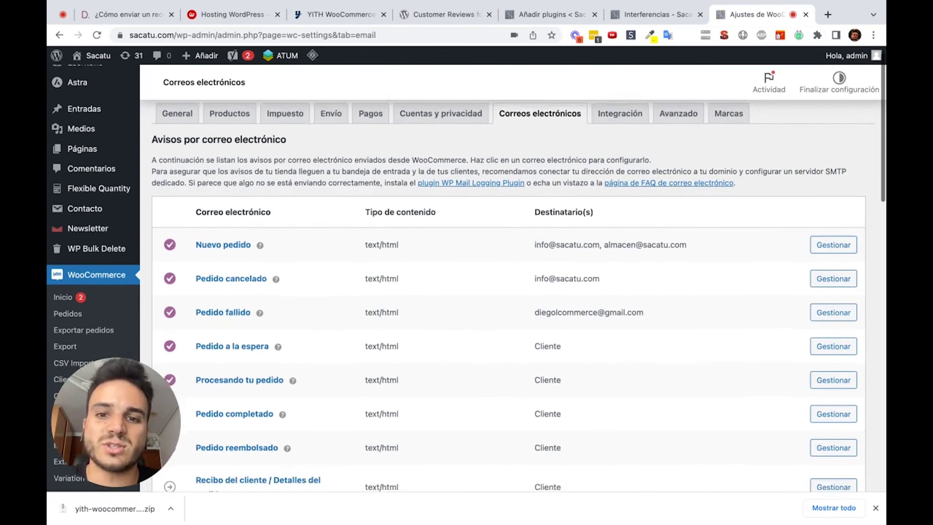
scroll(524, 242, "down", 1)
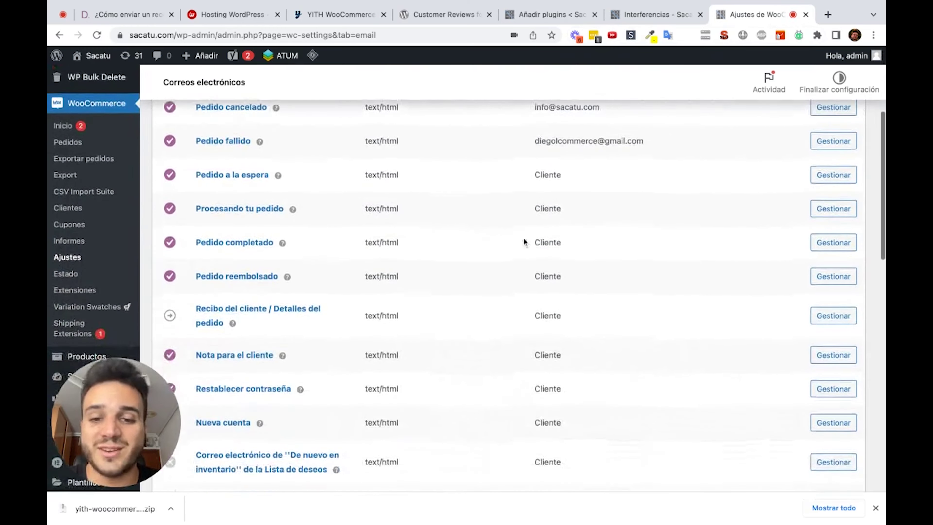
scroll(501, 334, "down", 8)
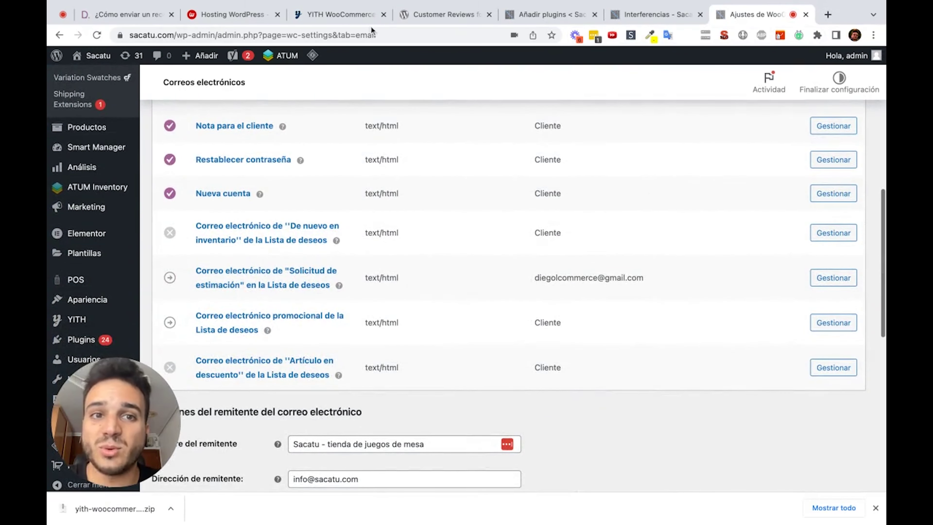
Look through the Customer Reviews for WooCommerce plugin's WordPress.org page, including its ratings, main features and review reminder description
left_click(358, 18)
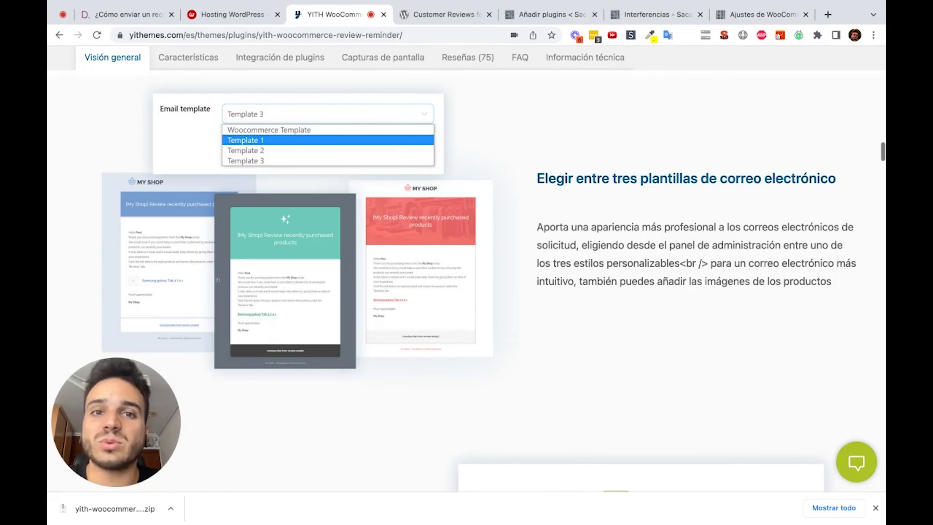
left_click(445, 18)
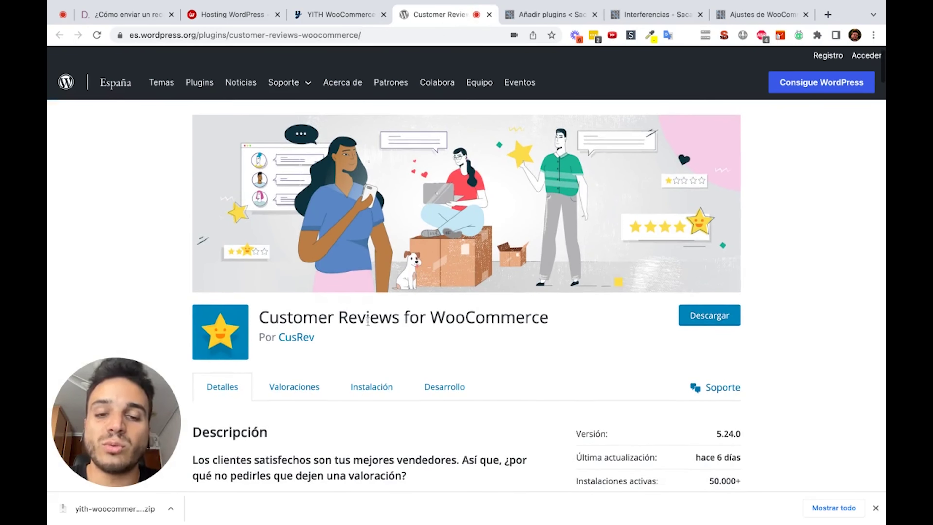
scroll(367, 321, "down", 20)
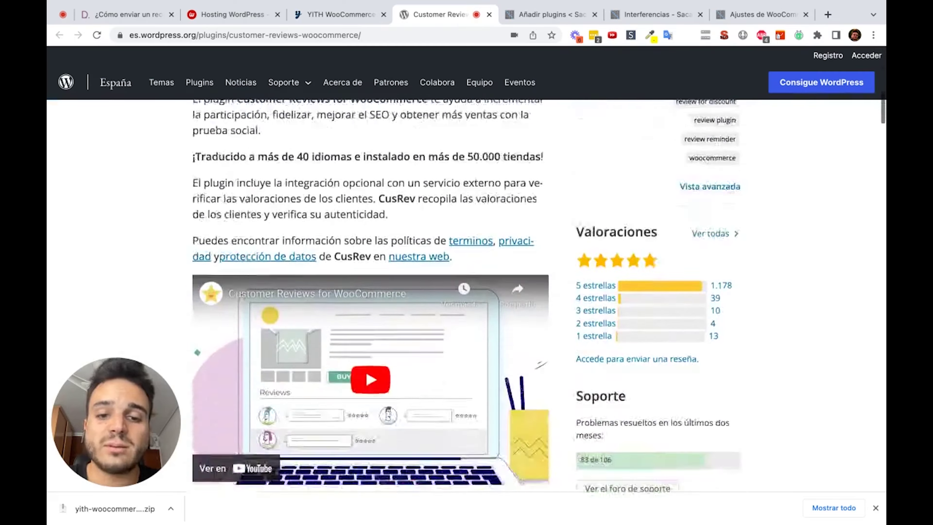
scroll(368, 296, "down", 3)
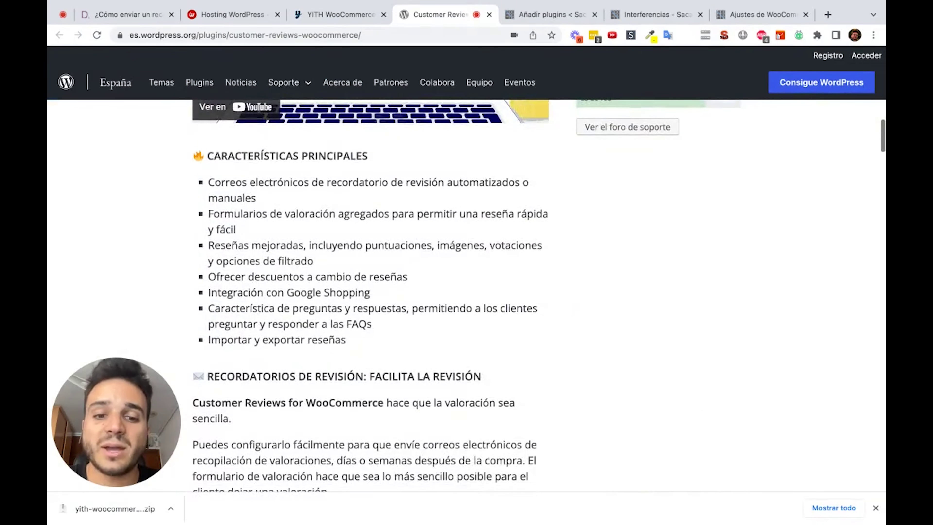
scroll(367, 297, "down", 12)
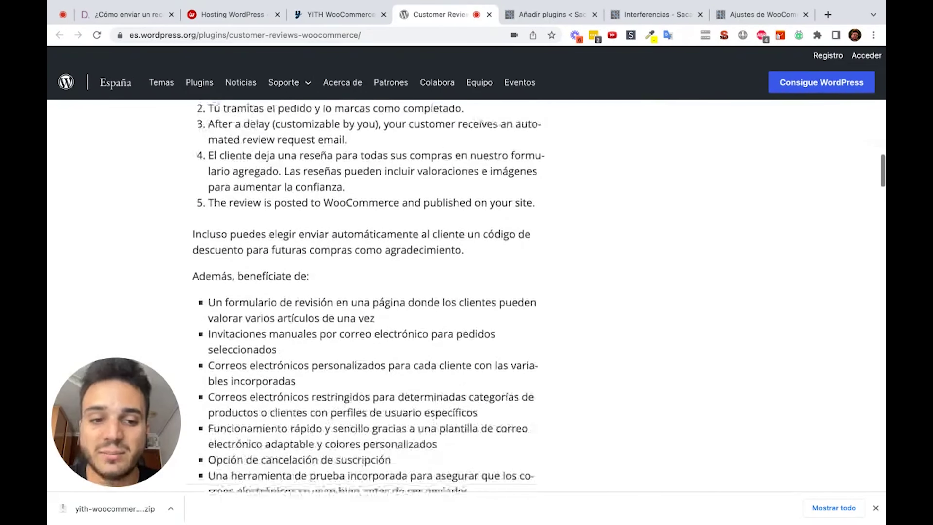
scroll(393, 356, "up", 20)
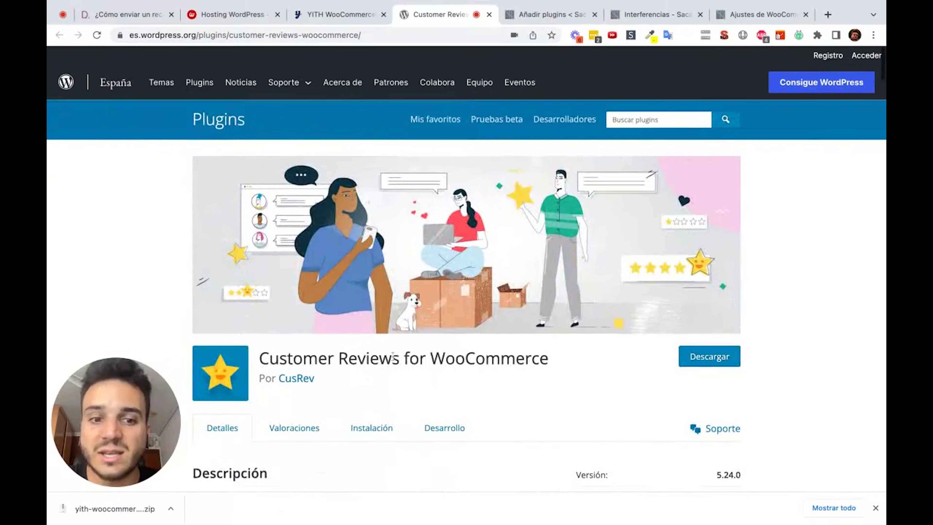
scroll(394, 357, "down", 1)
scroll(424, 368, "down", 1)
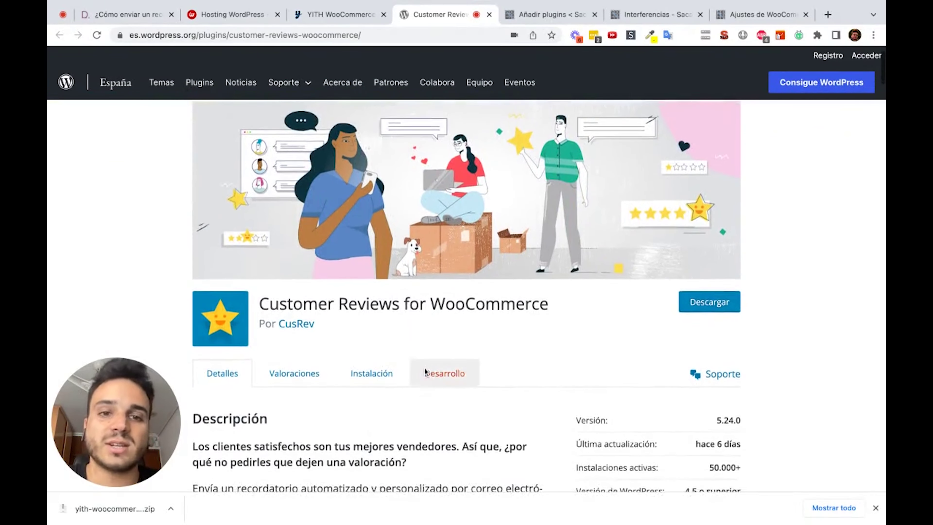
scroll(425, 371, "up", 1)
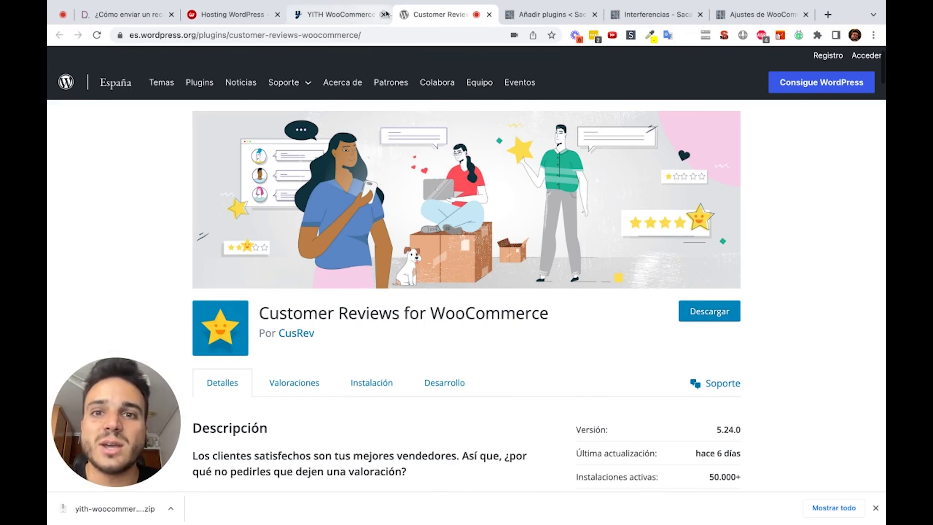
Go back to the YITH review reminder product page and review its summary, benefits and yearly price
left_click(551, 11)
left_click(357, 15)
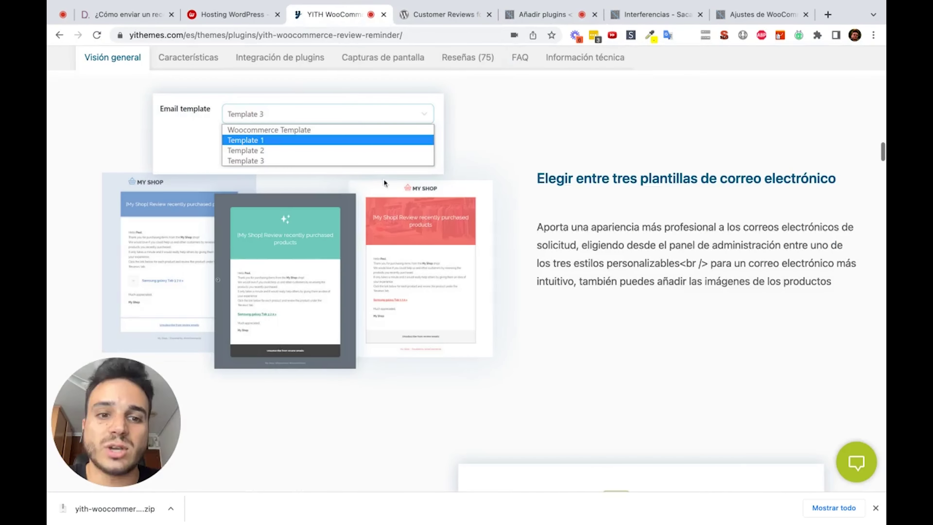
scroll(448, 264, "up", 12)
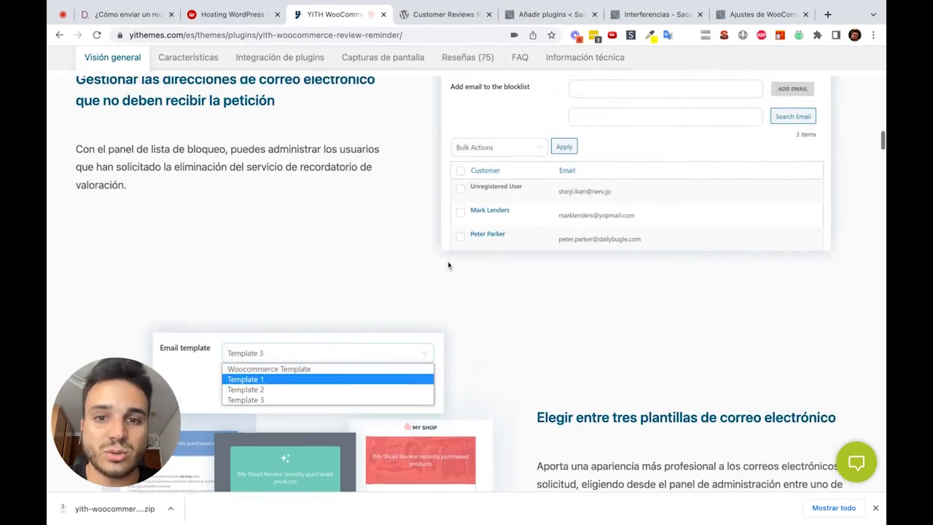
scroll(467, 268, "up", 15)
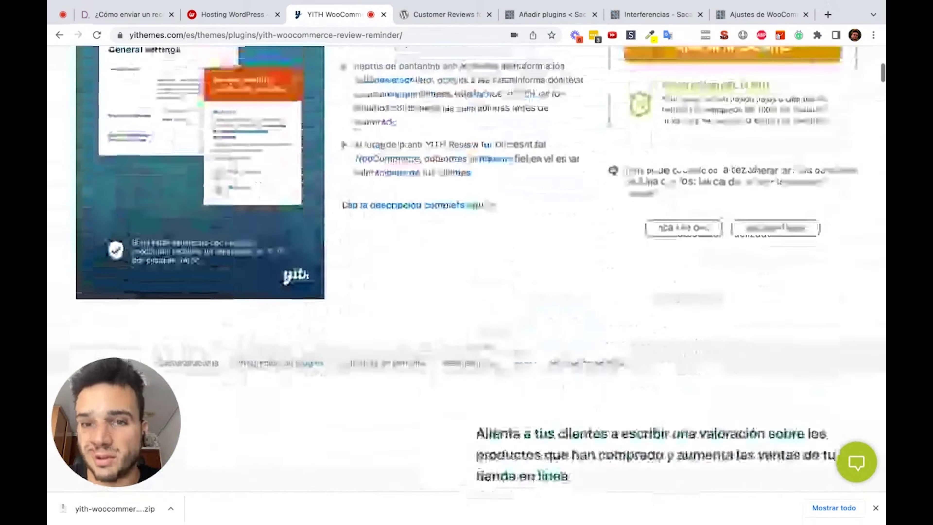
scroll(160, 64, "up", 3)
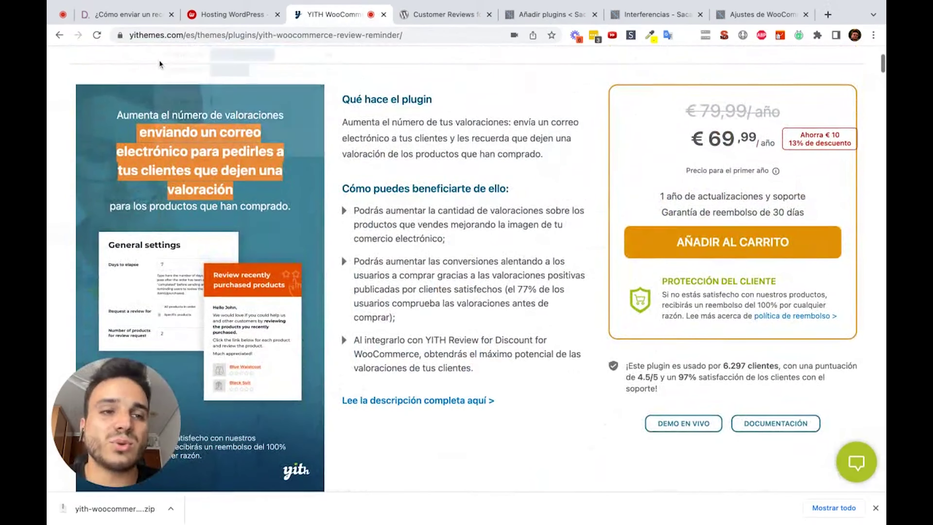
mouse_move(160, 63)
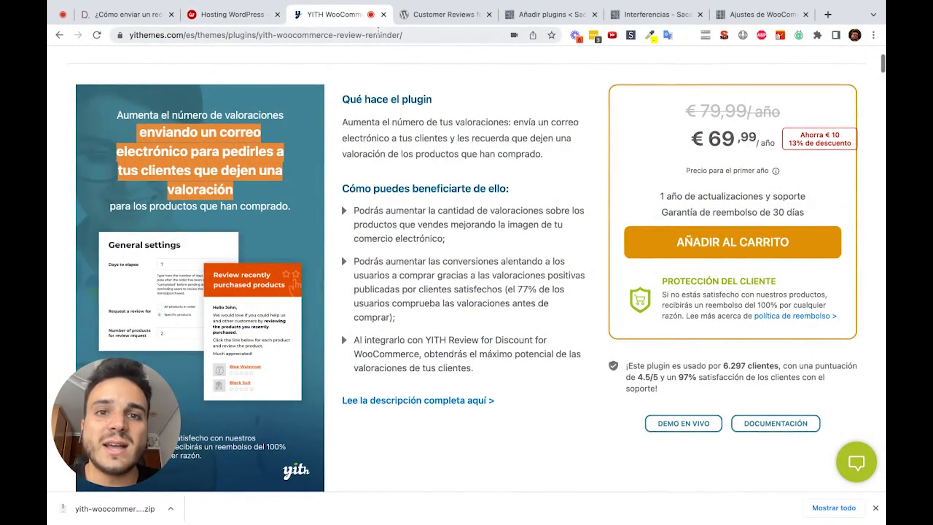
Upload the downloaded YITH WooCommerce plugin zip to the Sacatu site, then install and activate it
left_click(551, 16)
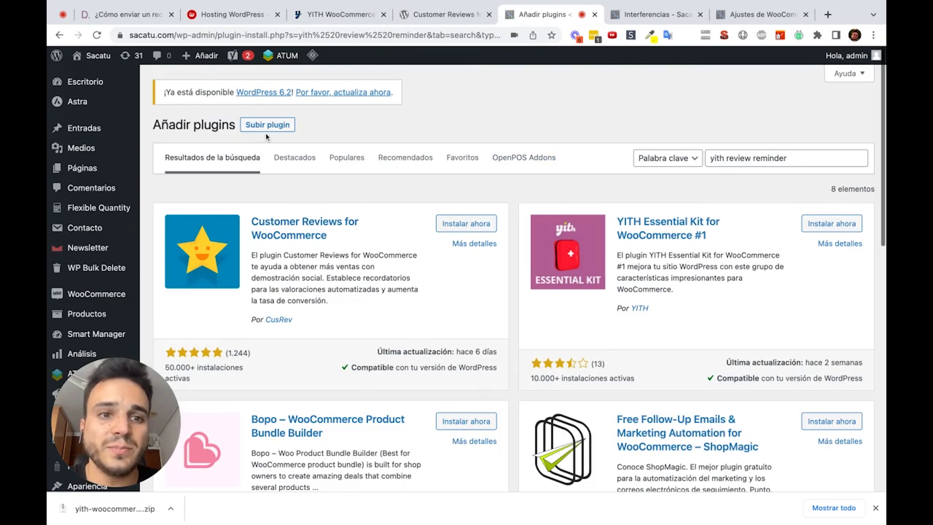
left_click(272, 127)
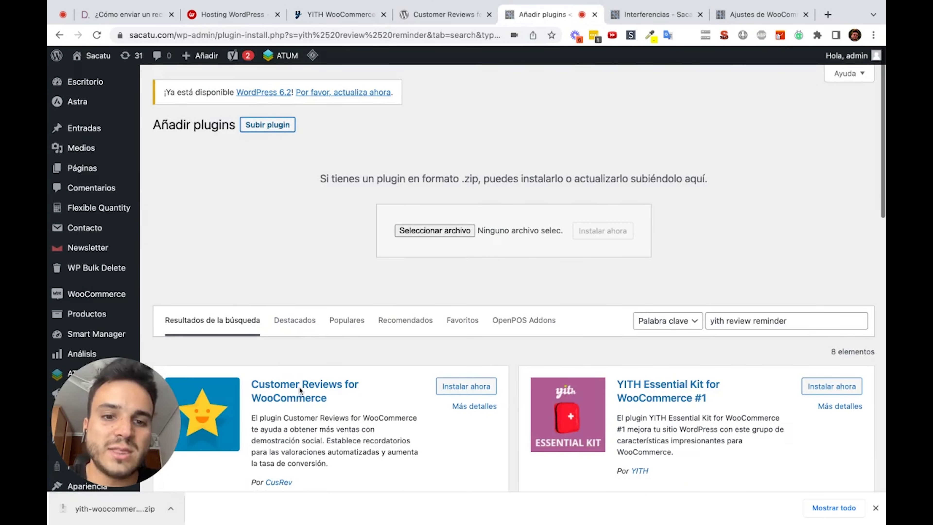
left_click(606, 231)
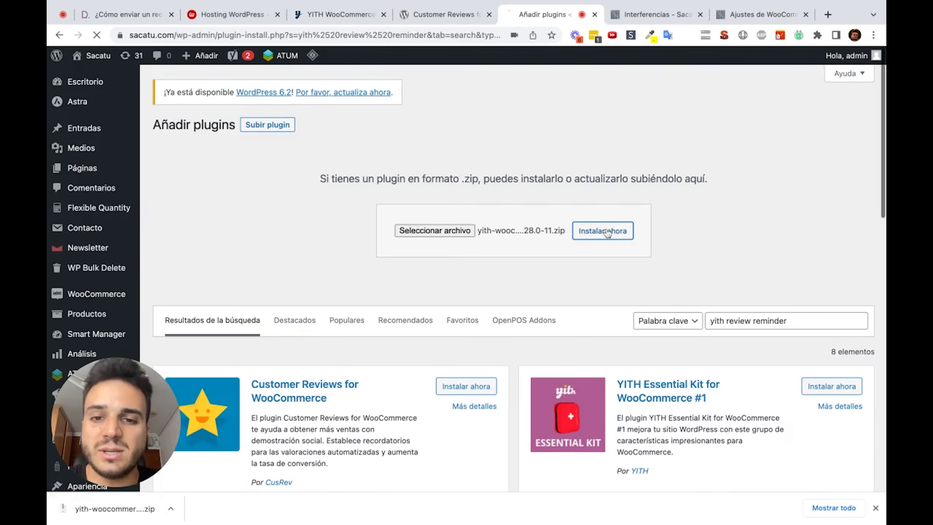
scroll(137, 304, "down", 8)
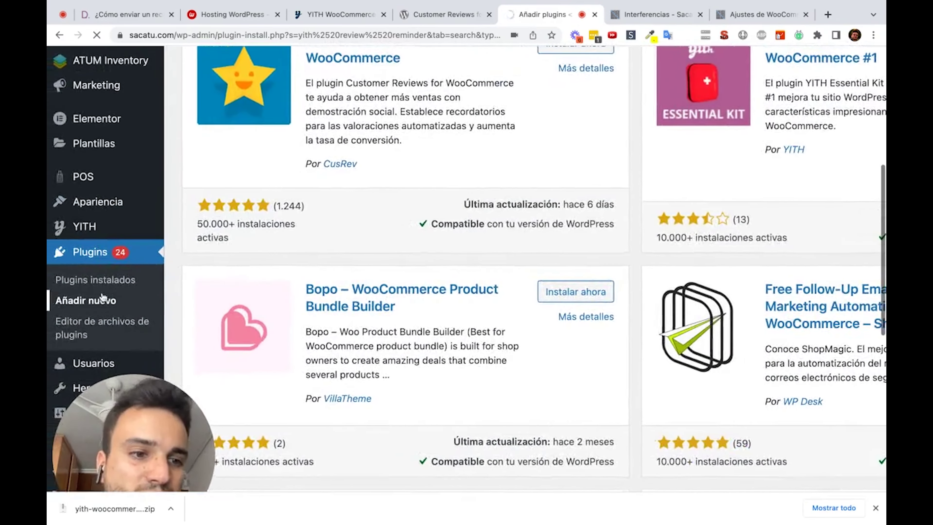
scroll(698, 193, "up", 10)
scroll(704, 256, "down", 5)
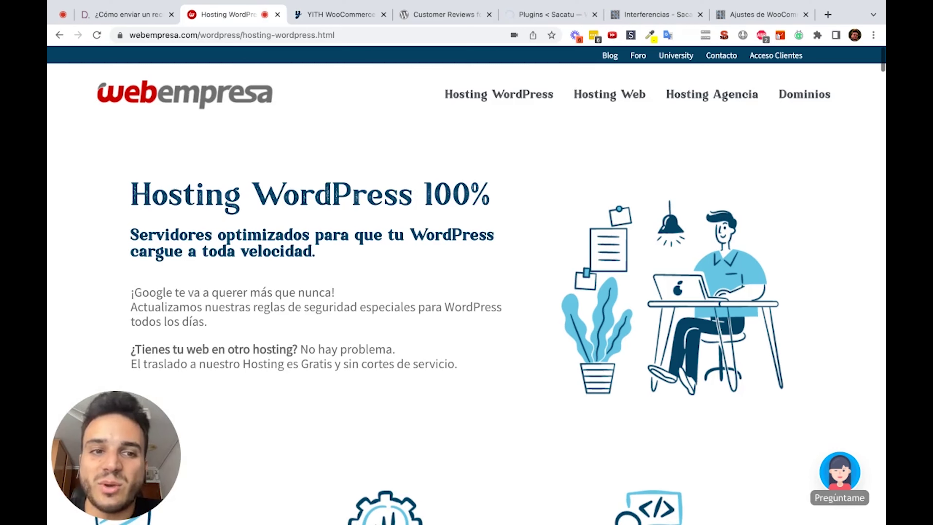
Look through Webempresa's WordPress hosting page, covering its advantages, plan prices and features, money-back guarantee and customer testimonials
scroll(466, 285, "down", 3)
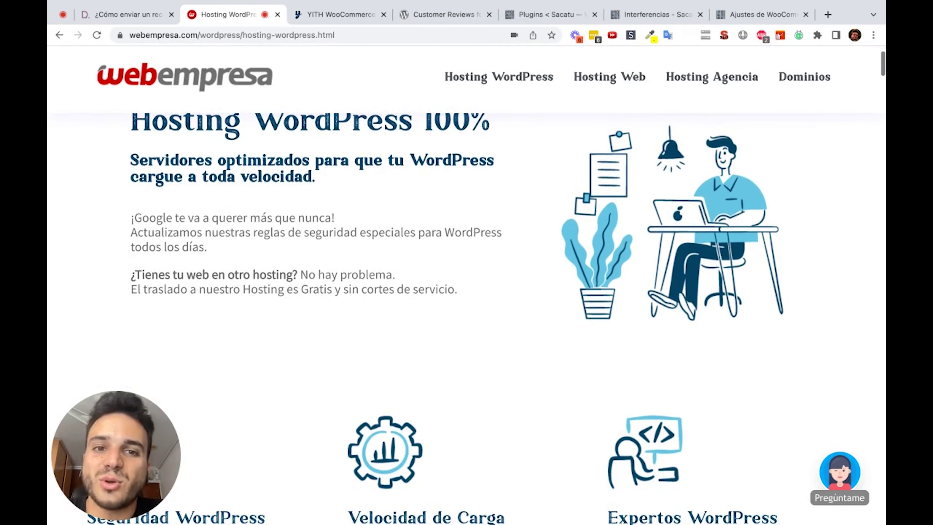
scroll(466, 319, "down", 8)
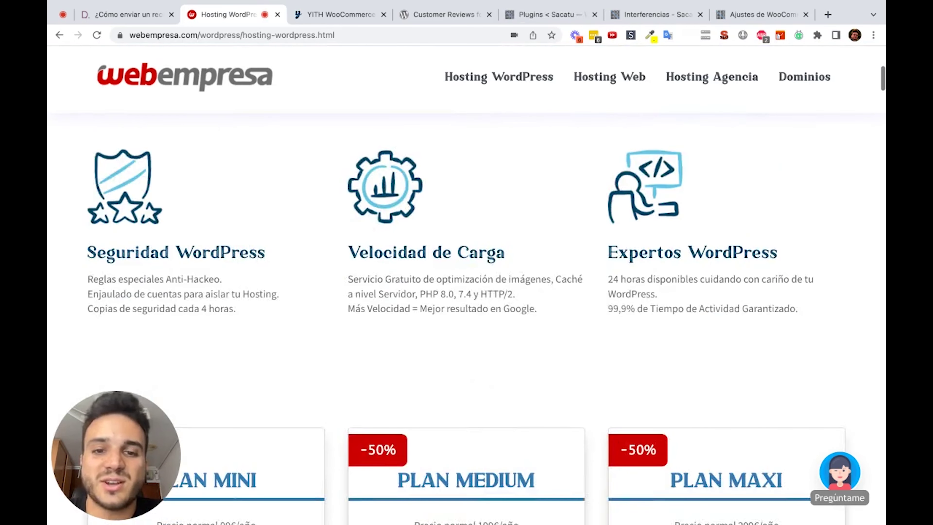
scroll(466, 319, "down", 5)
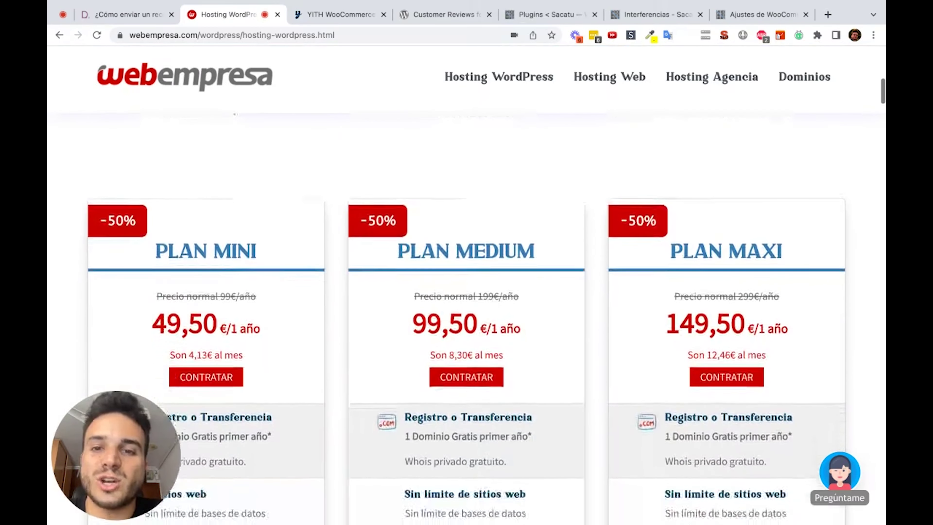
scroll(466, 319, "down", 1)
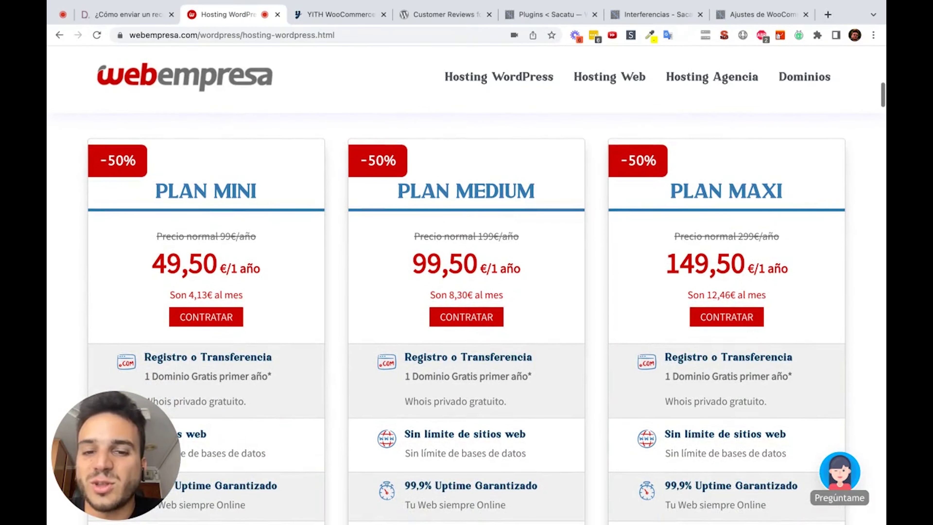
scroll(466, 319, "down", 6)
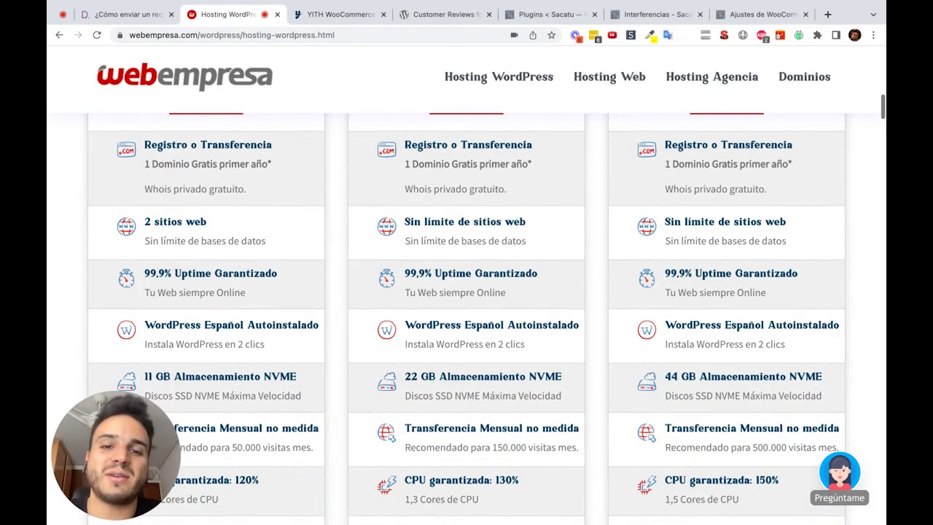
scroll(467, 319, "down", 18)
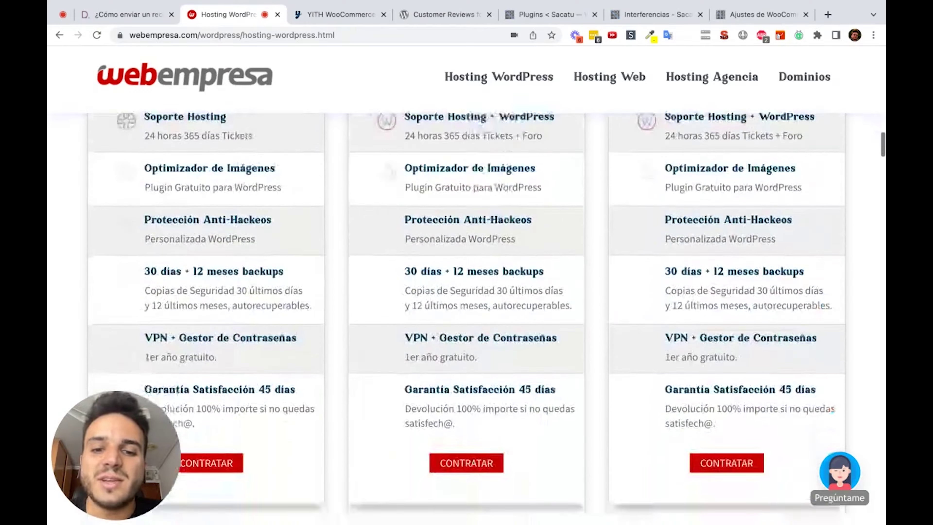
scroll(467, 319, "down", 13)
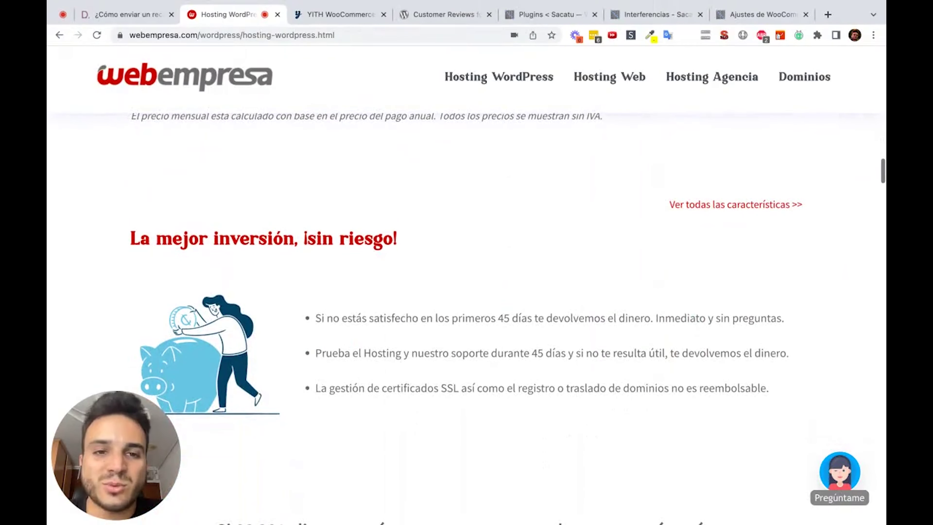
scroll(467, 319, "down", 3)
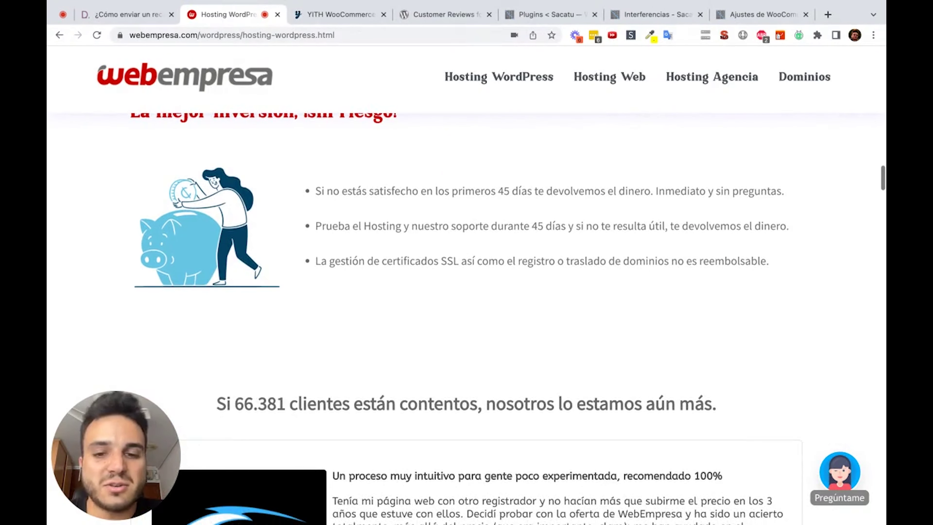
scroll(466, 319, "down", 4)
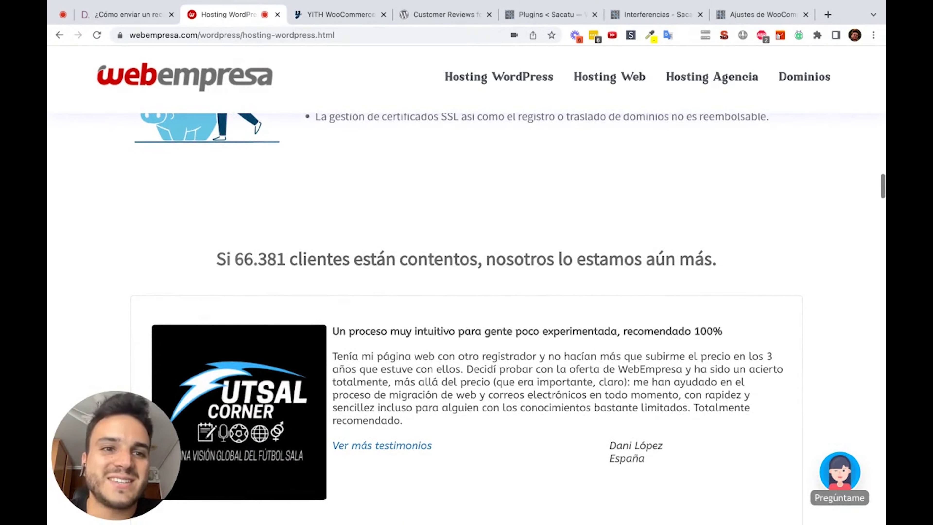
scroll(467, 319, "down", 3)
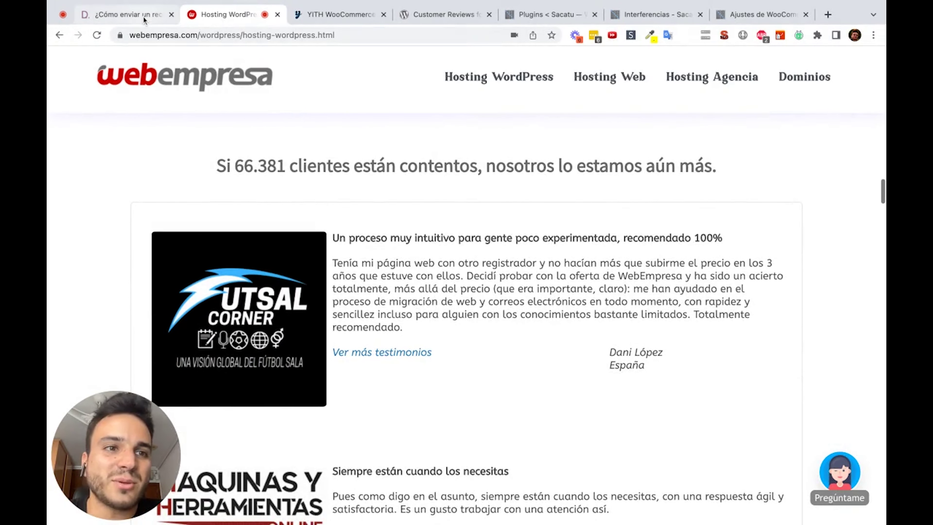
Return to the Sacatu admin and open the YITH Review Reminder plugin's email settings
left_click(144, 18)
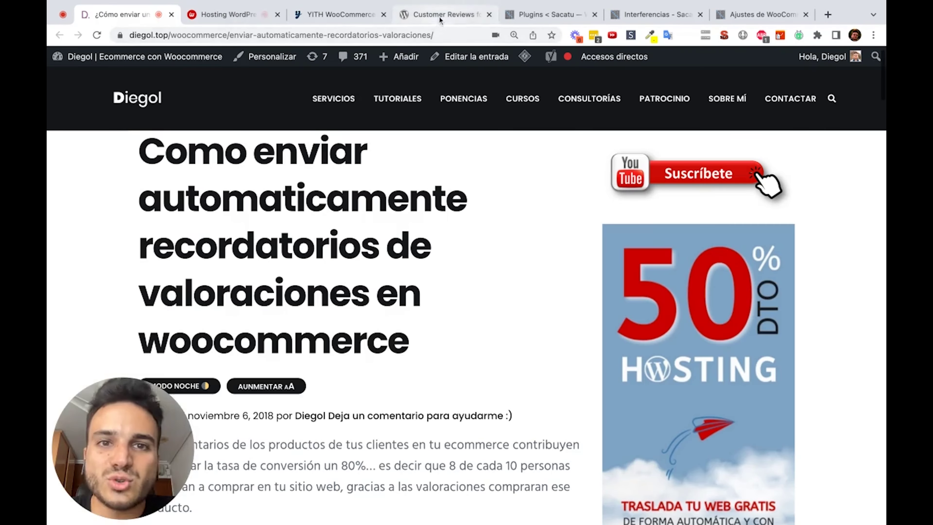
left_click(539, 15)
scroll(494, 259, "down", 5)
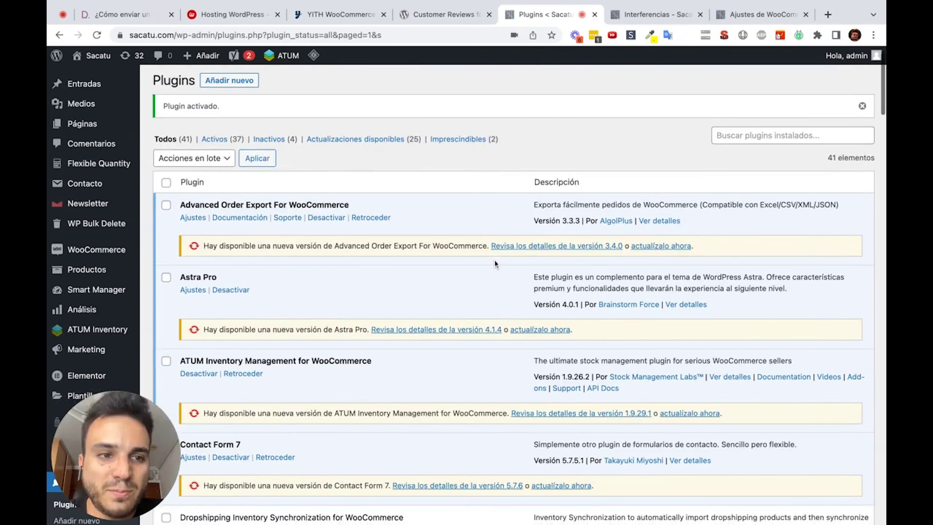
scroll(494, 259, "down", 3)
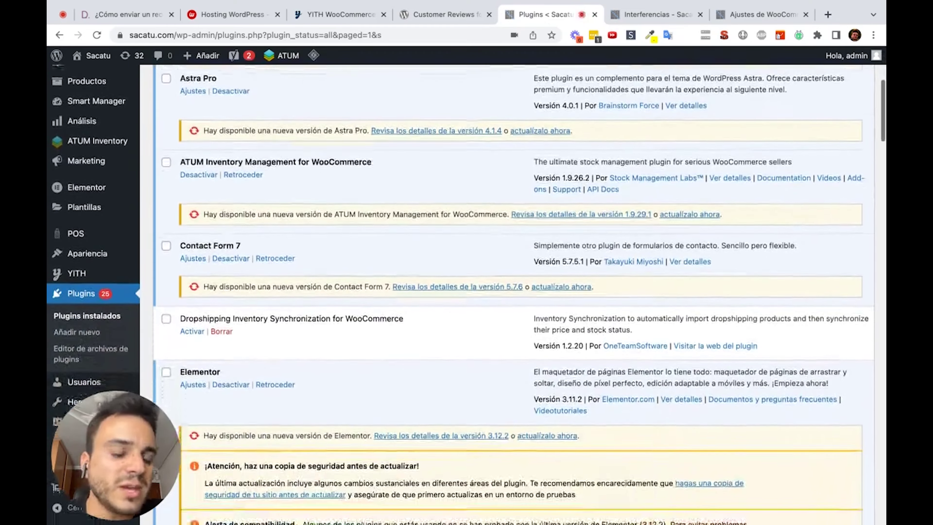
mouse_move(109, 280)
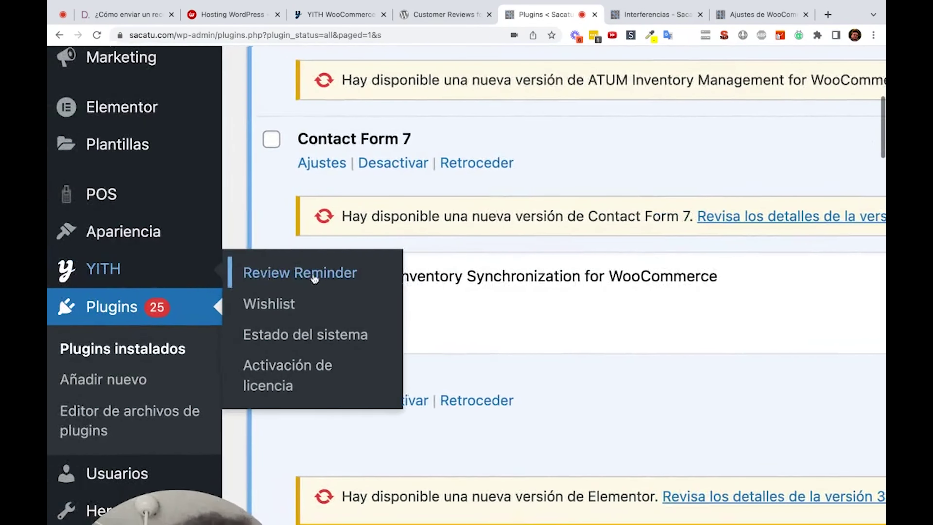
left_click(198, 282)
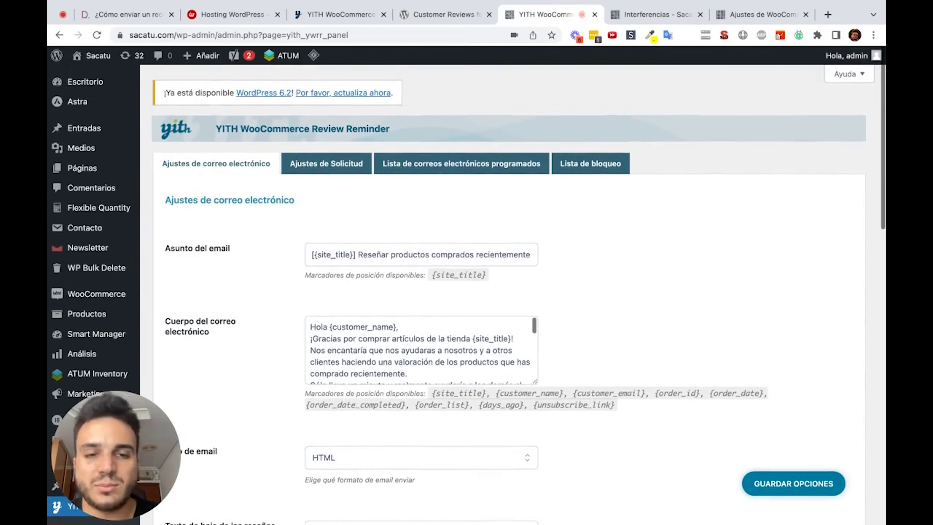
scroll(305, 270, "up", 3)
scroll(466, 285, "left", 2)
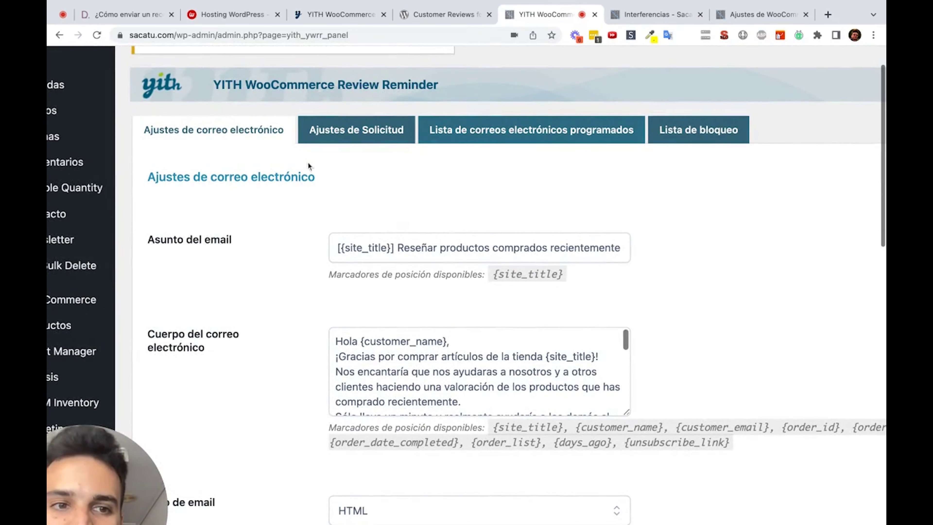
scroll(329, 183, "down", 3)
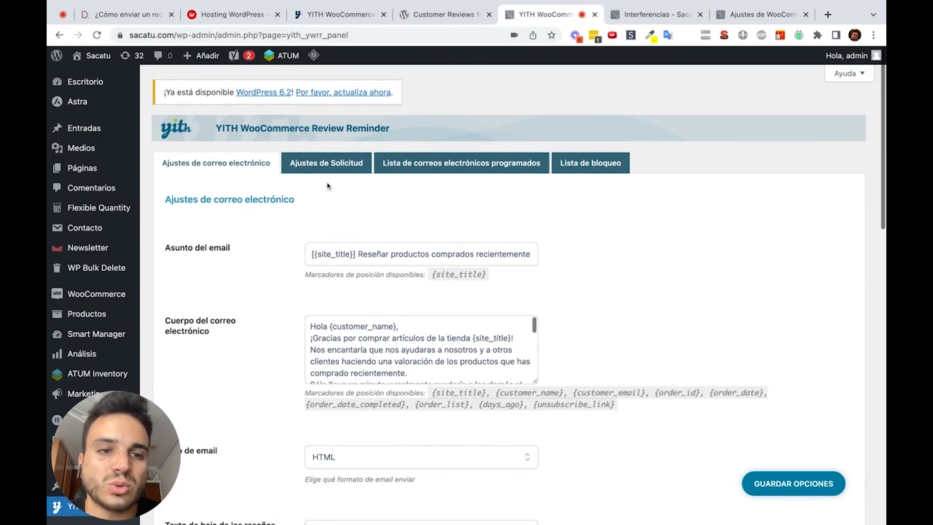
Reload the WooCommerce email settings and open the Review Reminder email's configuration to review its subject and body
scroll(313, 169, "down", 4)
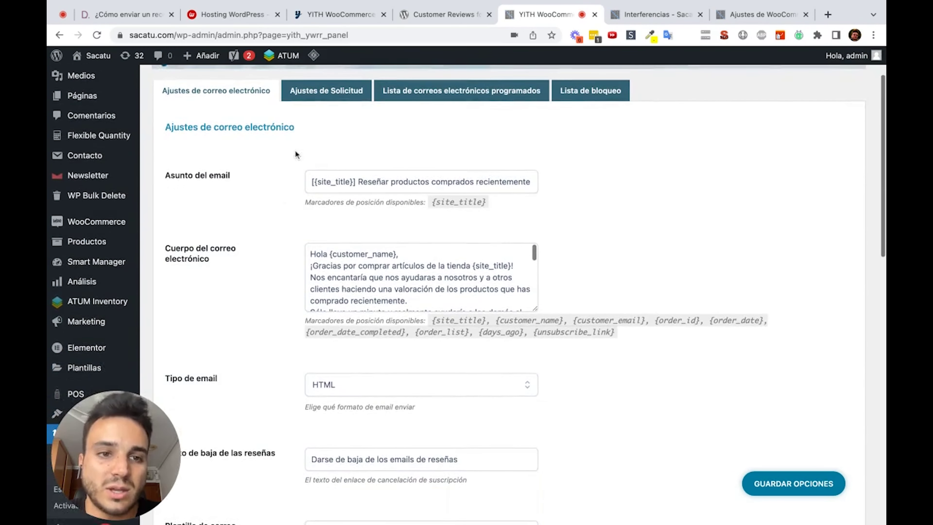
left_click(762, 14)
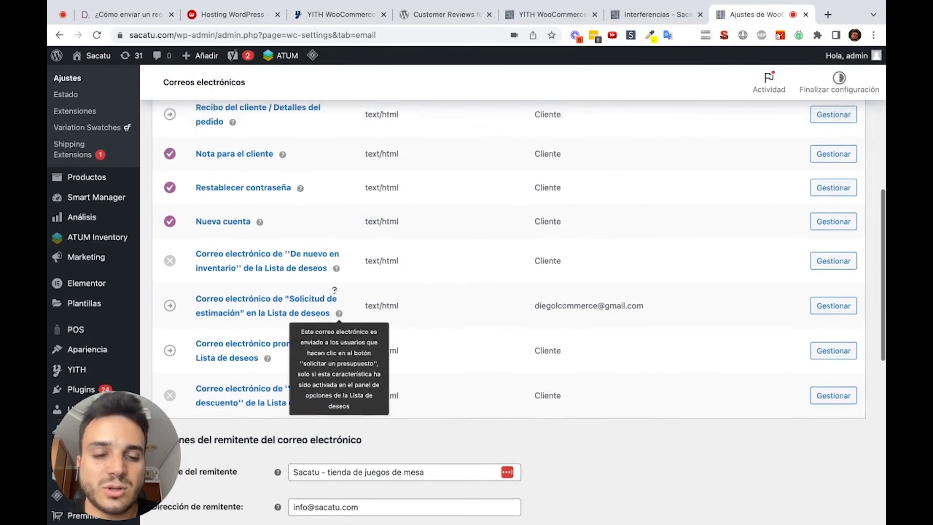
scroll(338, 279, "up", 2)
left_click(97, 35)
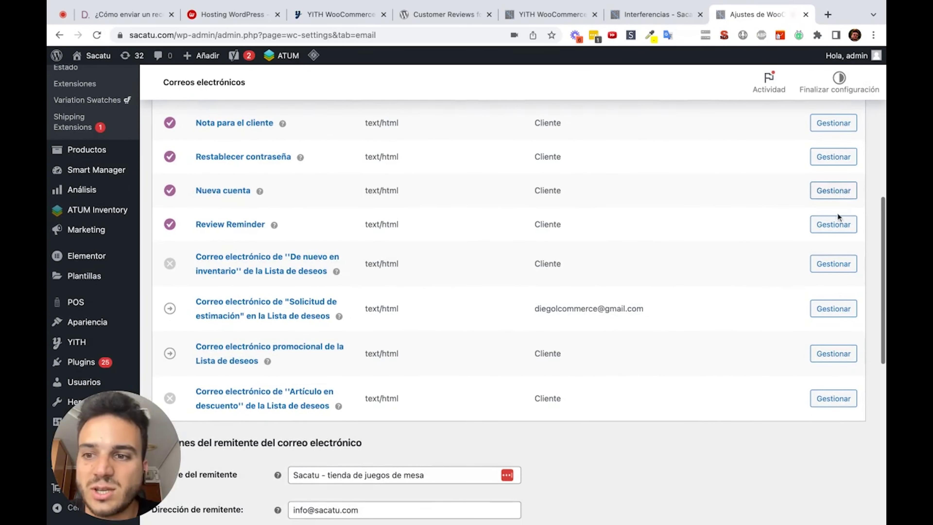
left_click(835, 226)
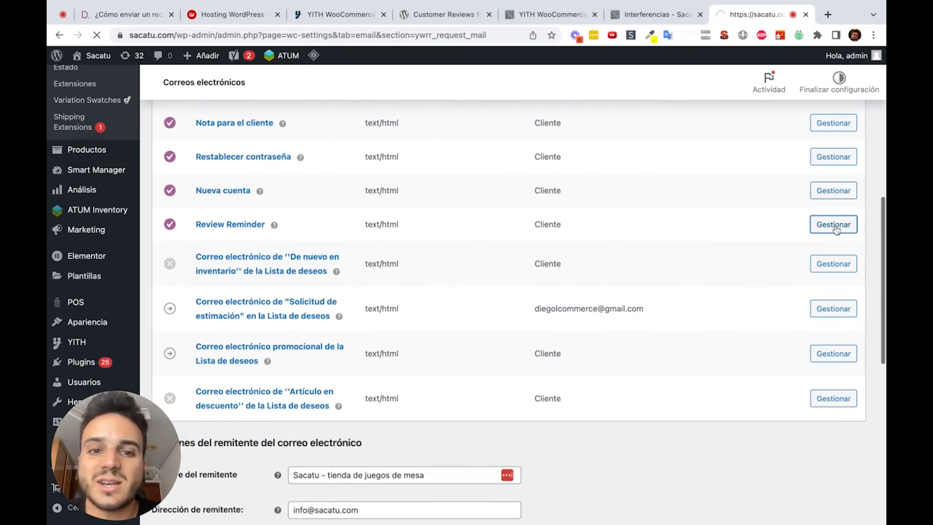
scroll(578, 290, "down", 3)
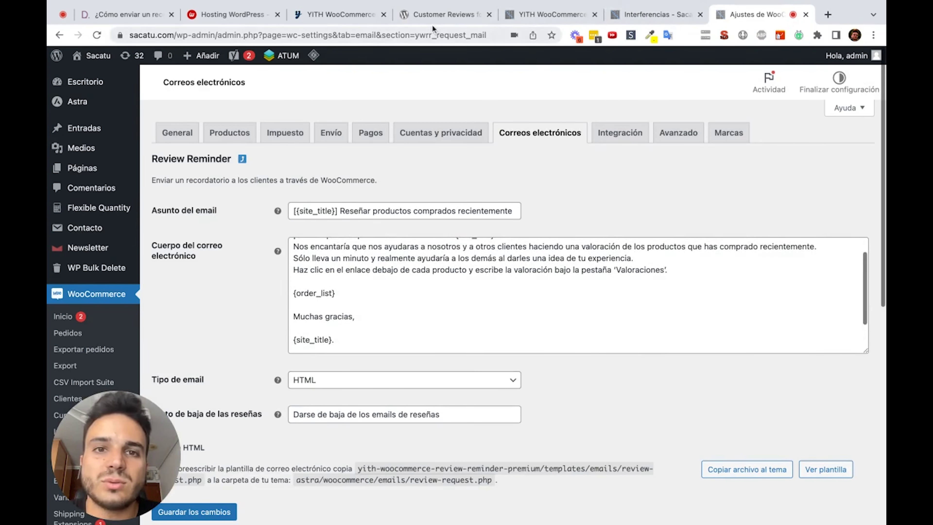
Return to the YITH Review Reminder settings and change the email subject to "[{site_title}] Necesitamos saber tu opinión"
left_click(544, 15)
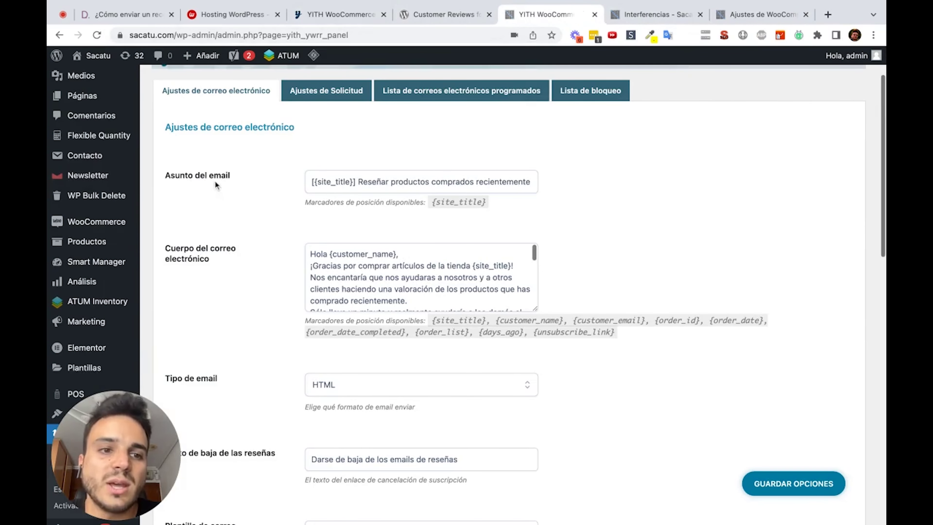
left_click(356, 181)
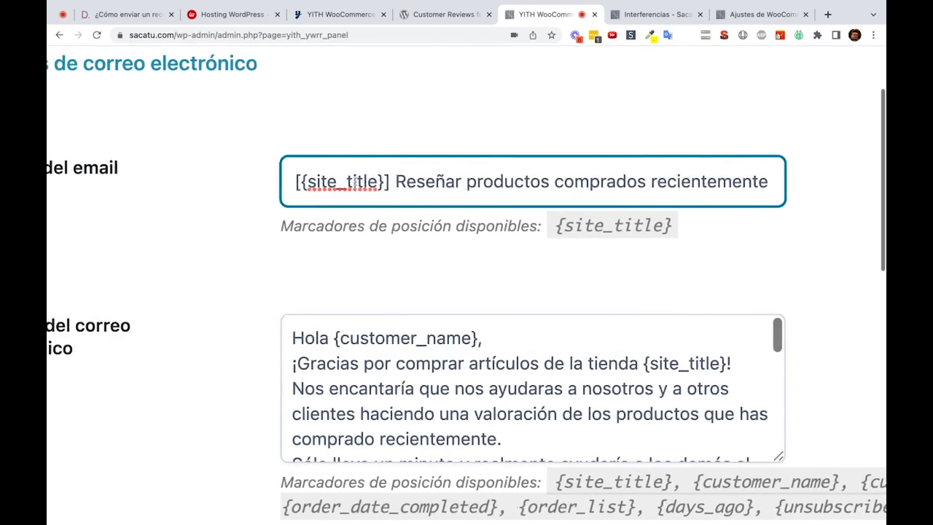
left_click(425, 182)
key("shift+super+Right")
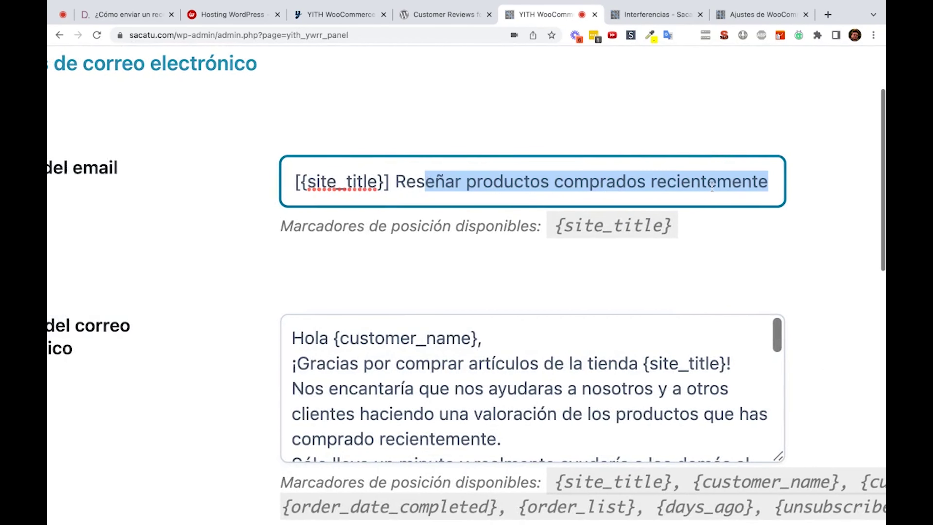
left_click(659, 179)
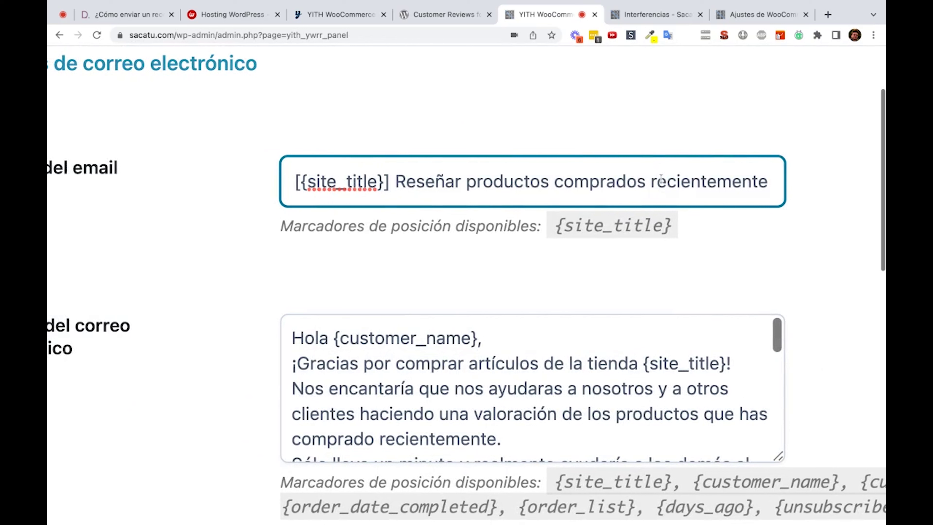
left_click(397, 181)
key("shift+Right")
key("shift+Right")
key("shift+Right")
key("shift+Right")
key("shift+Right")
key("shift+Right")
key("shift+Right")
key("shift+Right")
key("shift+Right")
key("shift+Right")
key("shift+Right")
key("shift+Right")
key("shift+Right")
key("shift+Right")
key("shift+Right")
key("shift+Right")
key("shift+Right")
key("shift+Right")
key("shift+Right")
key("shift+Right")
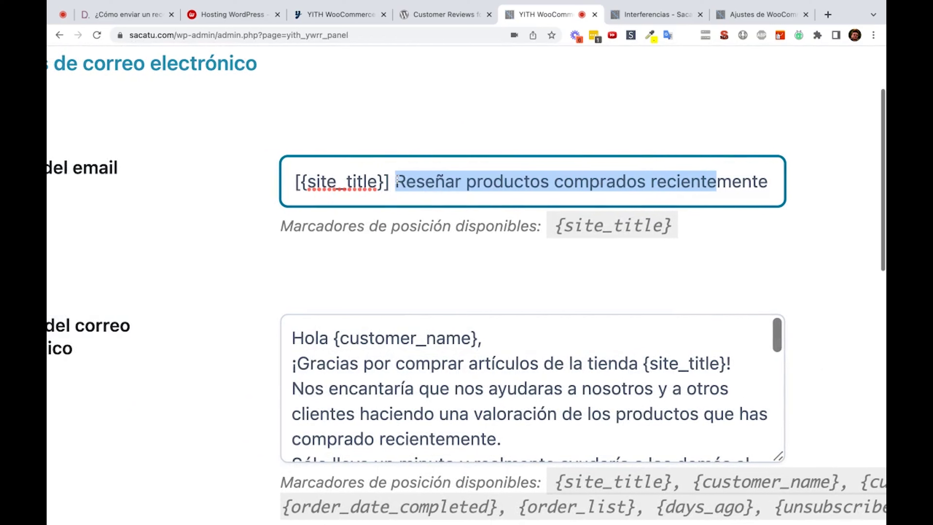
key("Right")
key("shift+Right")
key("shift+Right")
key("shift+Right")
key("shift+Right")
key("shift+Right")
key("shift+Right")
key("shift+Right")
key("shift+Right")
key("shift+Right")
key("shift+Right")
key("shift+Right")
key("shift+Right")
key("shift+Right")
key("shift+Right")
key("shift+Right")
key("shift+Right")
key("shift+Right")
key("shift+Right")
key("shift+Right")
key("shift+Right")
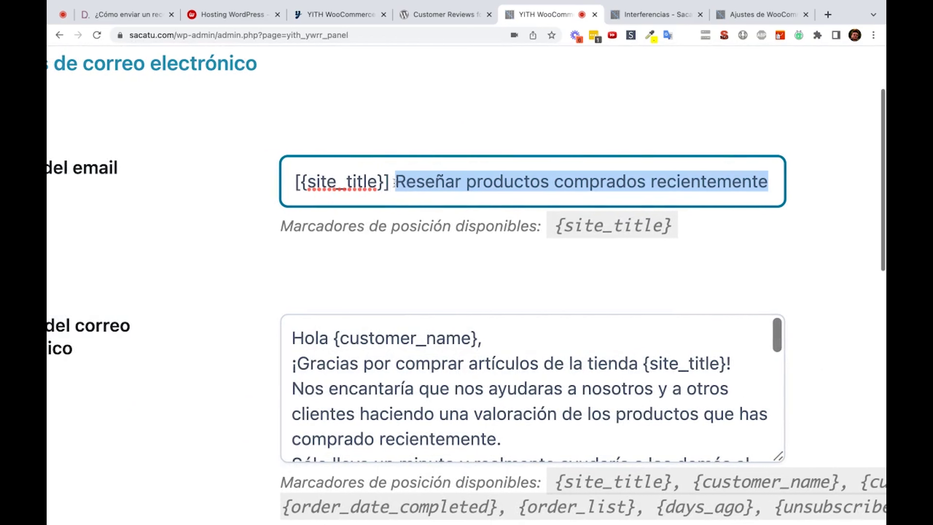
type("Necesi")
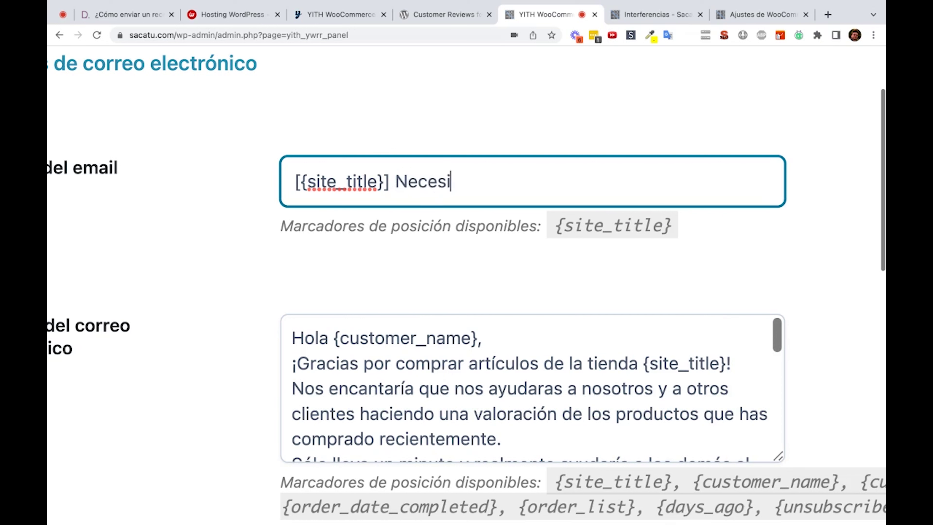
type("tamos saber tu ")
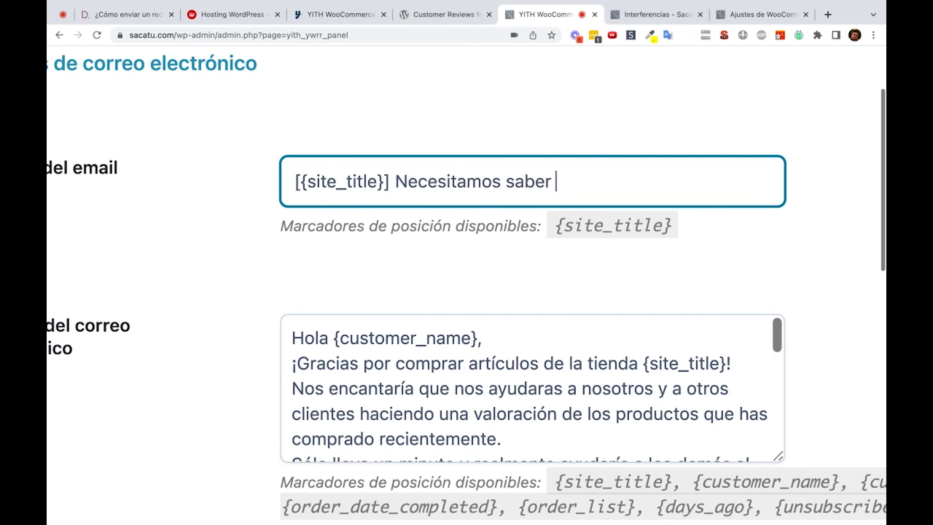
type("opinión")
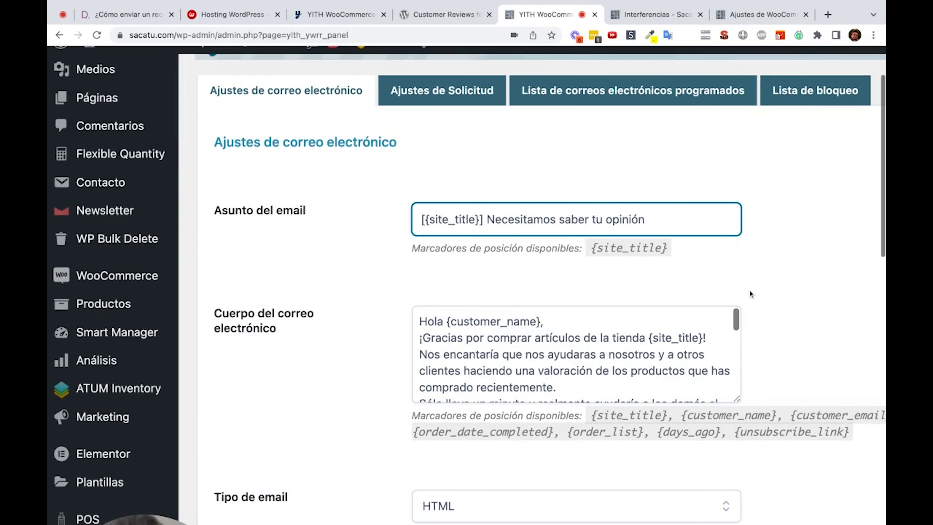
Examine the reminder email's body text and the placeholders available for it, such as {customer_name}
scroll(694, 208, "down", 1)
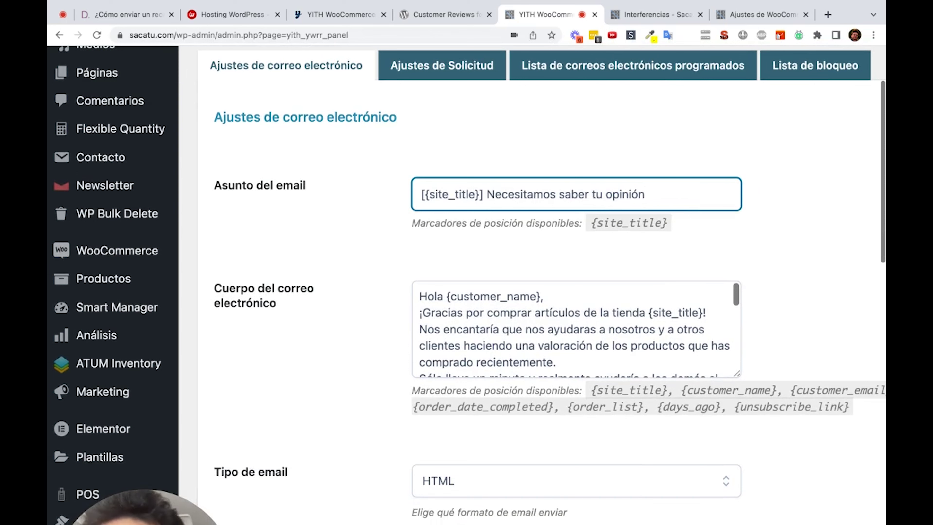
scroll(470, 285, "down", 1)
scroll(470, 285, "down", 4)
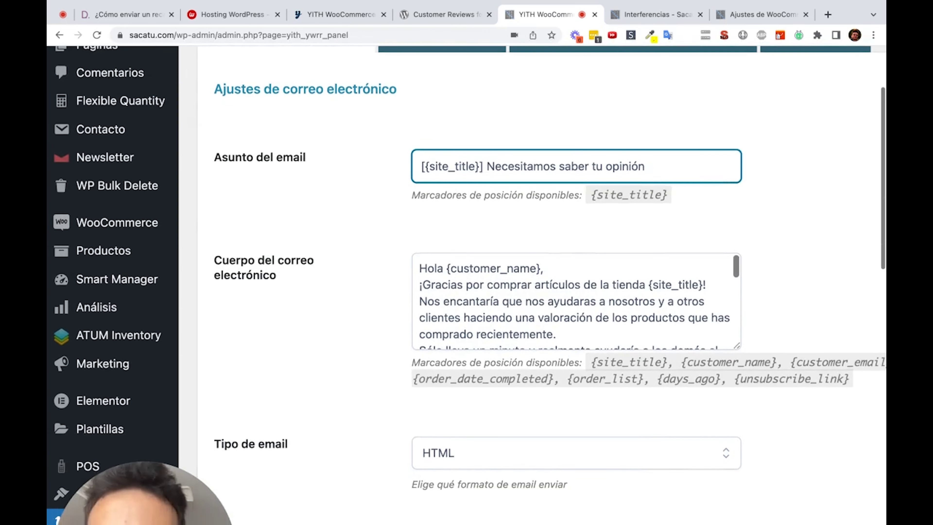
scroll(448, 208, "down", 1)
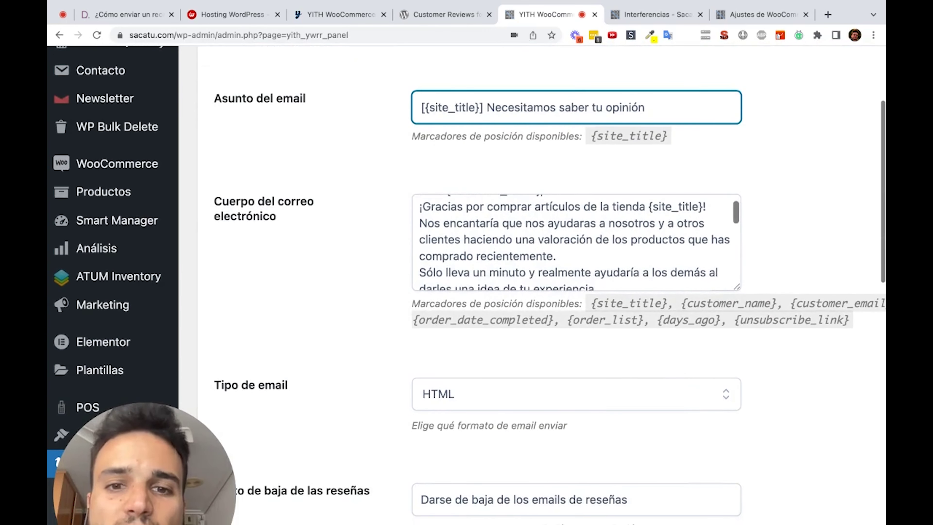
scroll(448, 209, "up", 1)
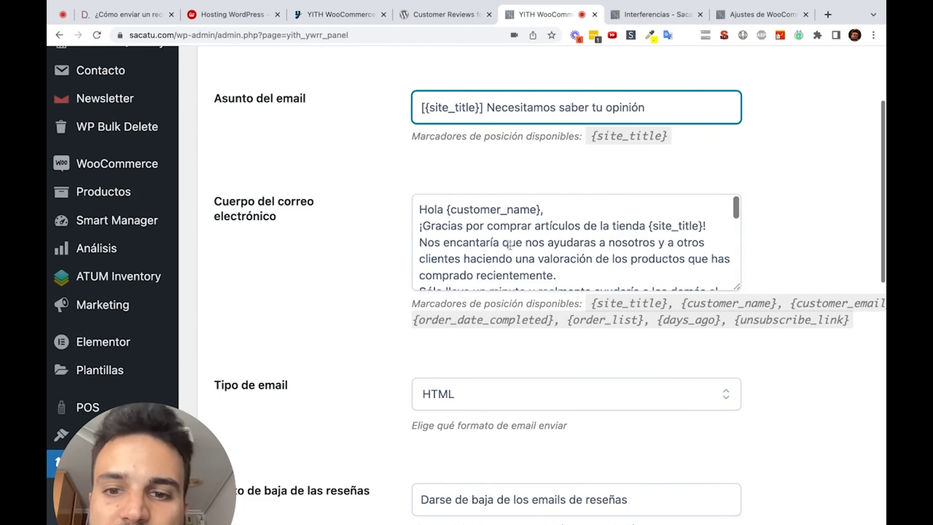
scroll(687, 353, "right", 4)
left_click_drag(504, 304, 669, 304)
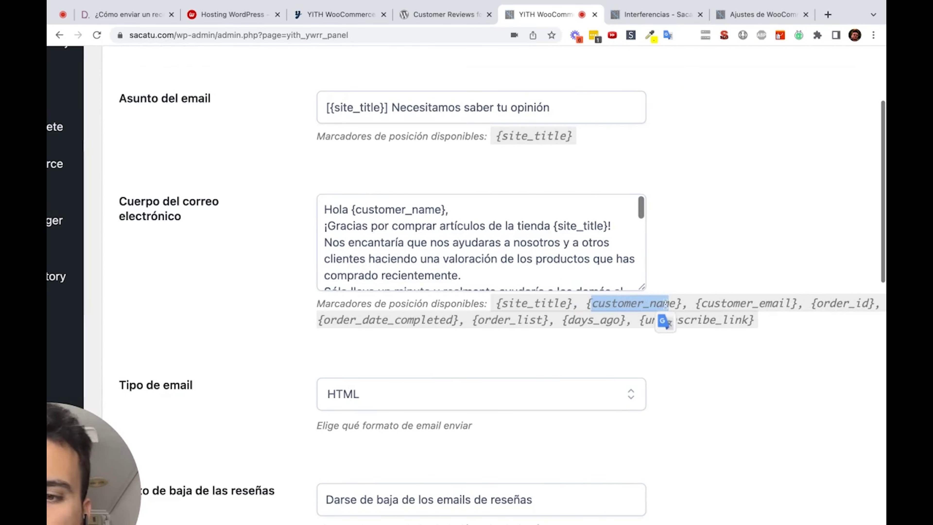
scroll(674, 292, "right", 1)
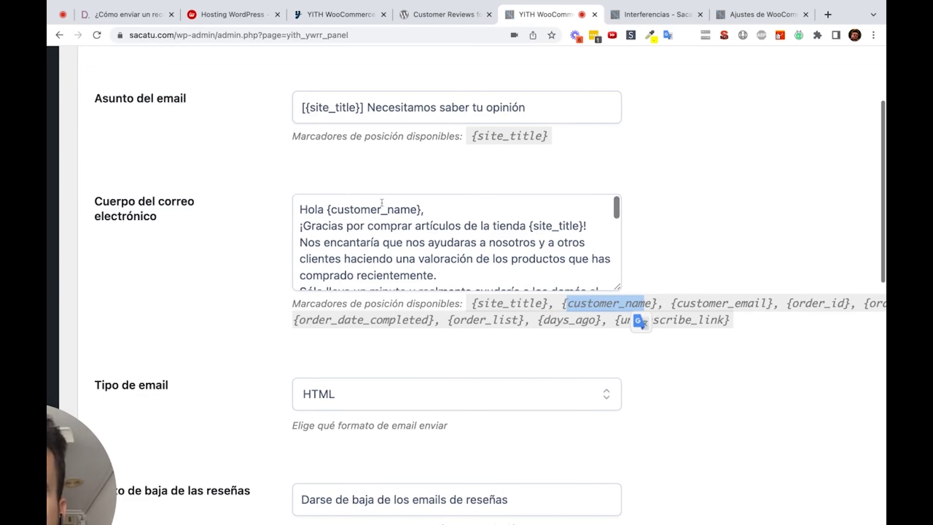
Insert a blank line after the "Hola {customer_name}," greeting in the email body
left_click(434, 211)
key("Return")
scroll(438, 250, "down", 2)
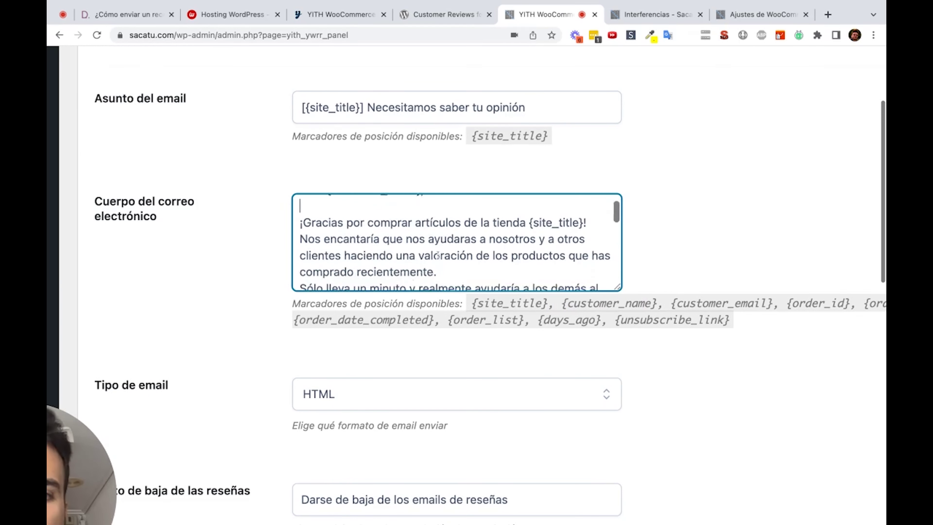
Add a separate paragraph "También nos podría valorar en Google Business:" after the sentence ending "comprado recientemente." in the email body
scroll(438, 254, "up", 1)
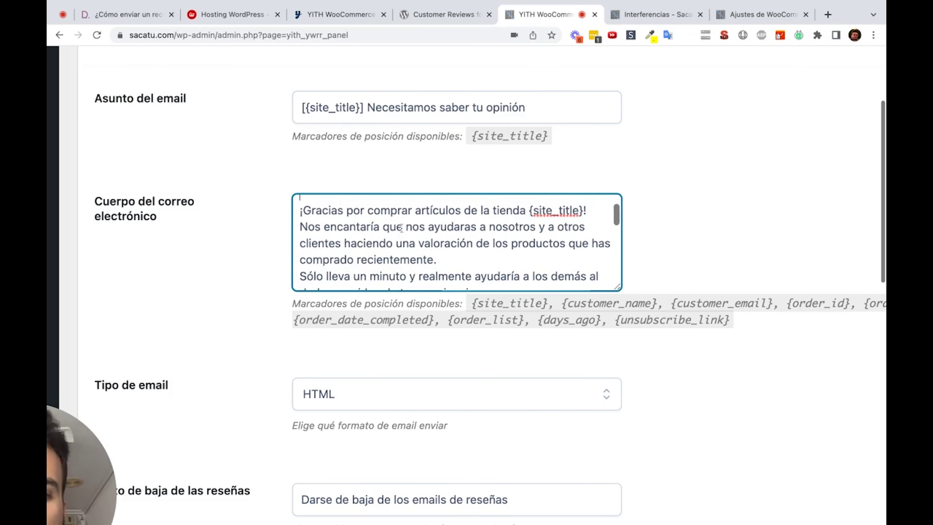
scroll(402, 228, "down", 3)
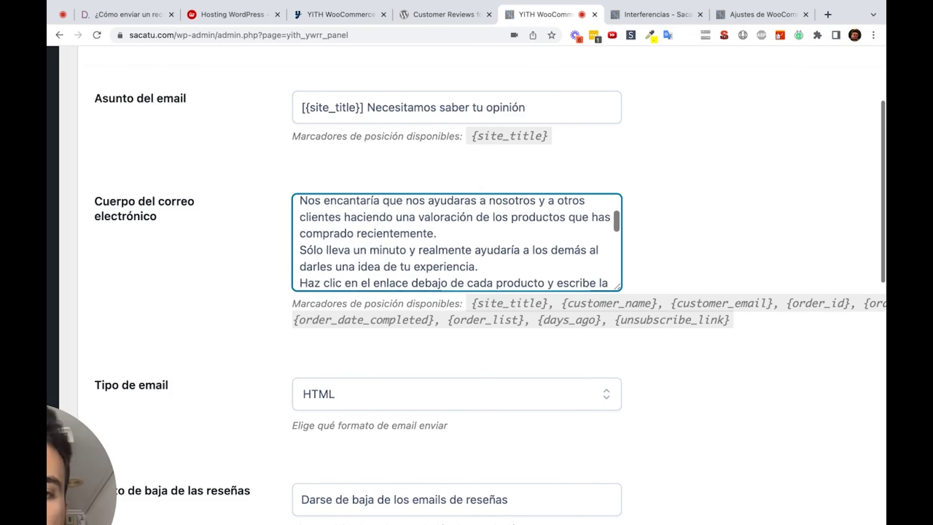
scroll(457, 242, "down", 1)
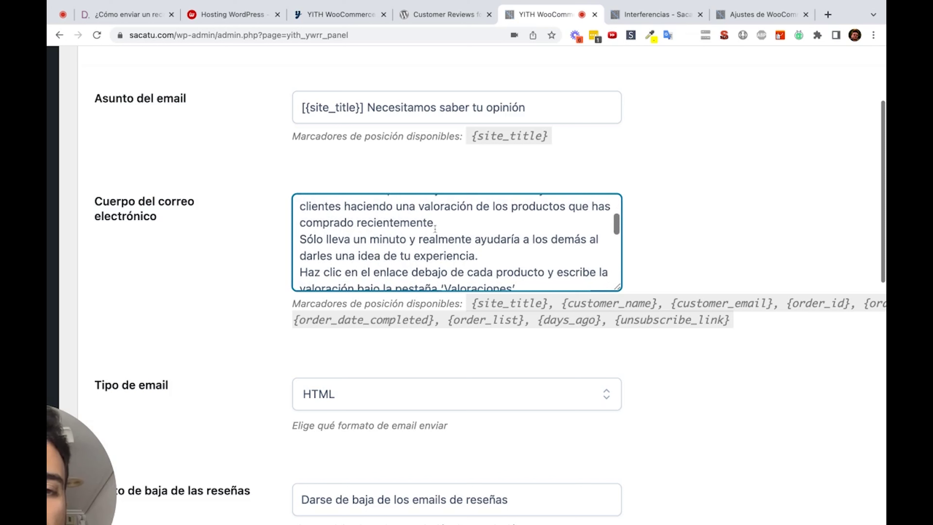
scroll(435, 229, "down", 2)
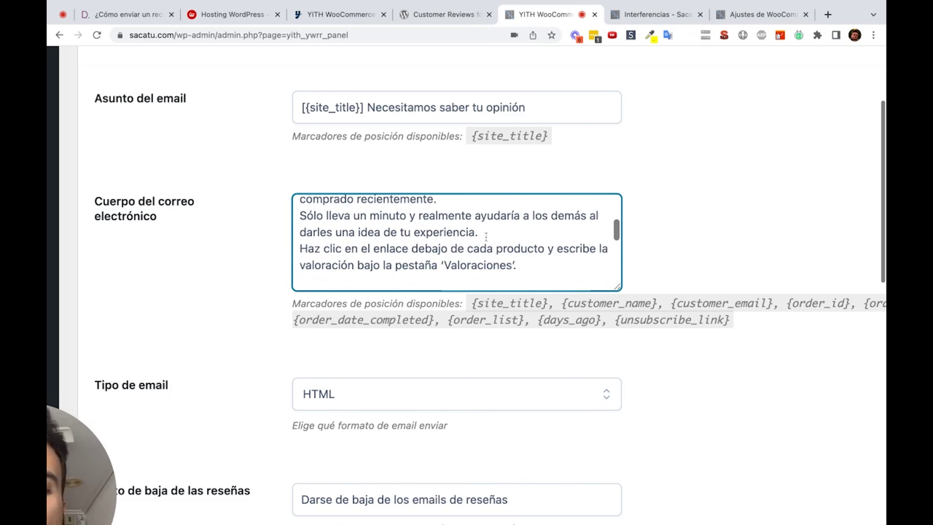
scroll(456, 239, "up", 3)
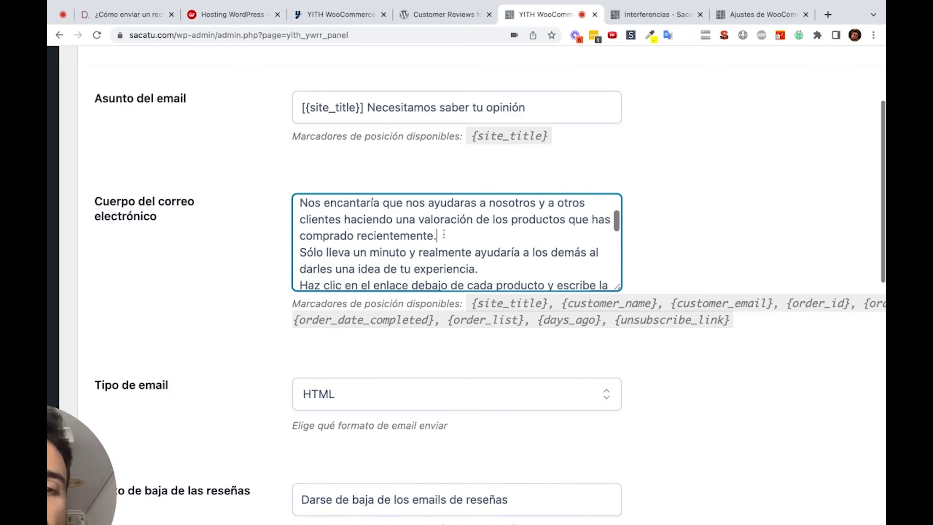
scroll(444, 234, "down", 3)
scroll(444, 234, "up", 3)
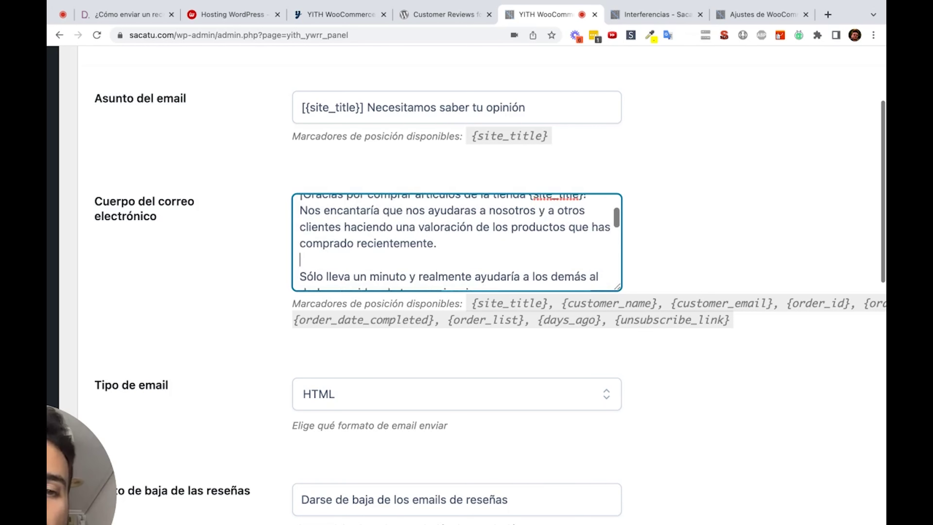
key("Return")
key("Return")
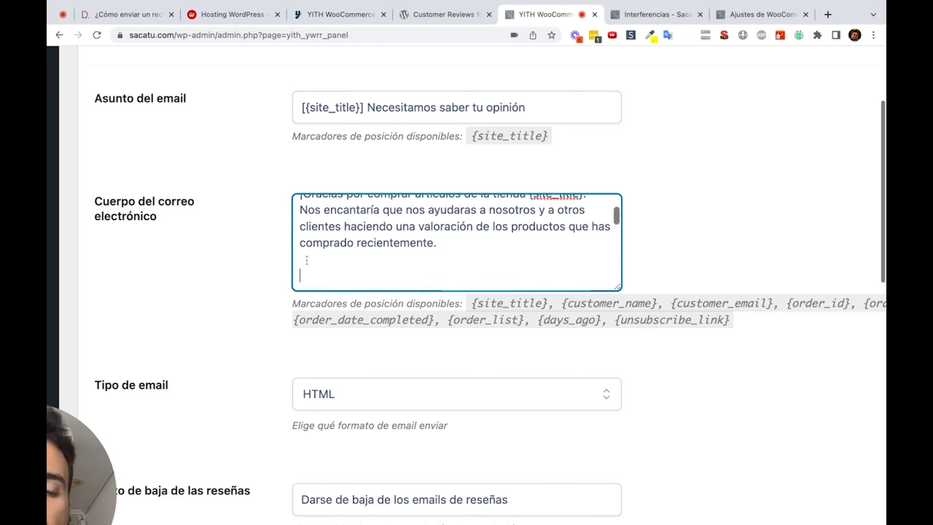
scroll(307, 260, "down", 3)
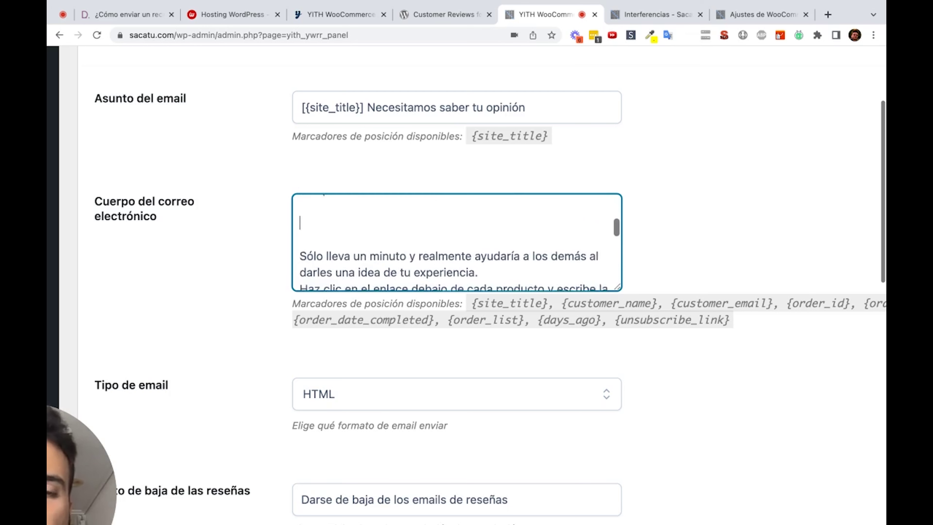
scroll(307, 260, "up", 1)
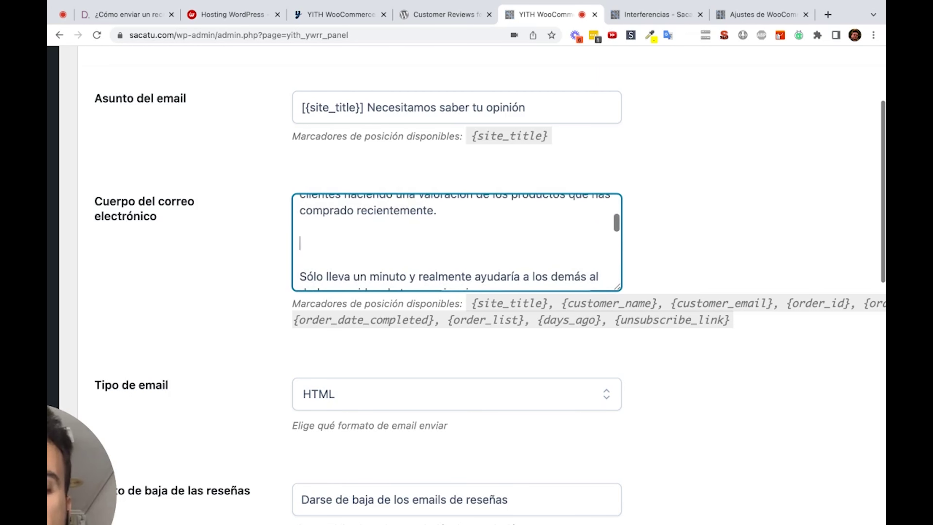
type("Tamb")
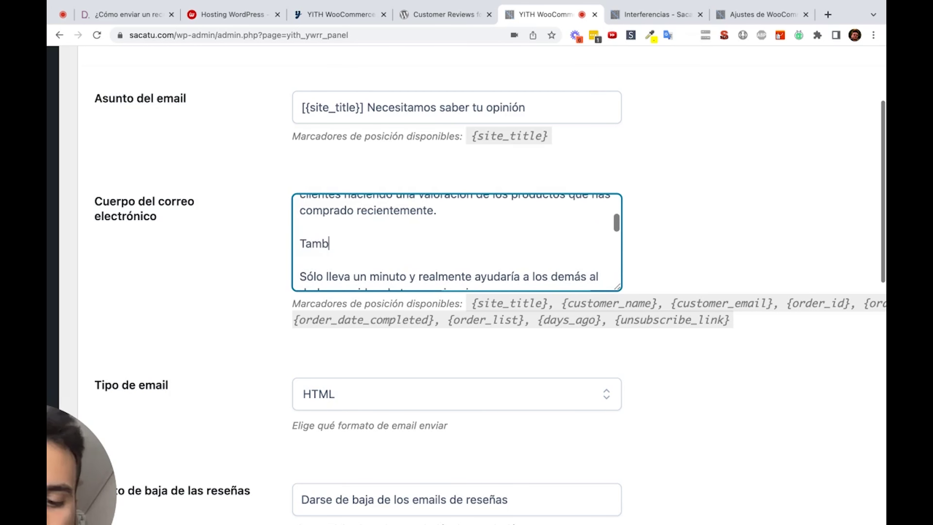
type("ién nos podr")
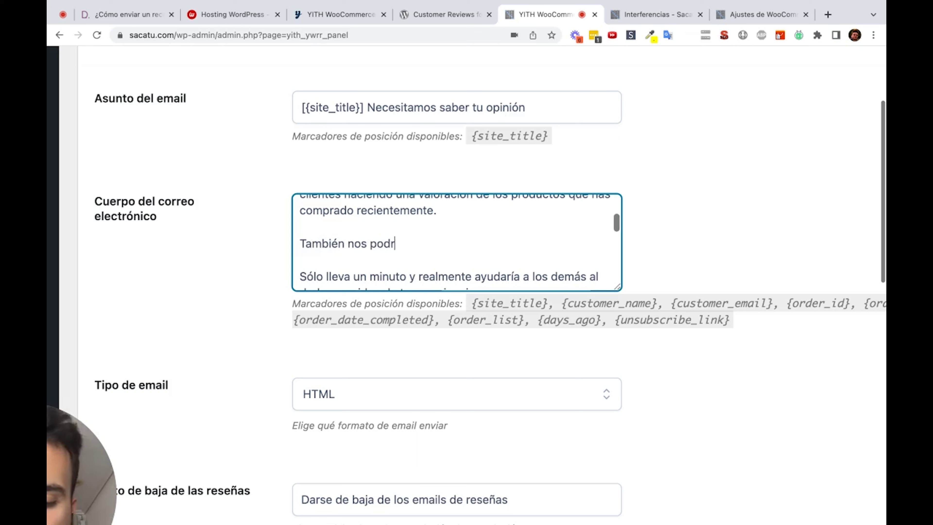
type("ía valor")
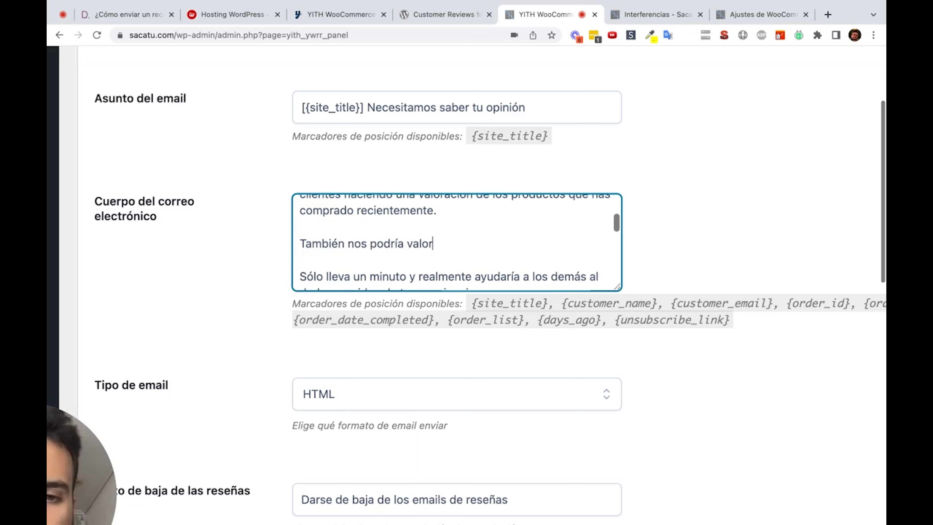
type("ar en Goog")
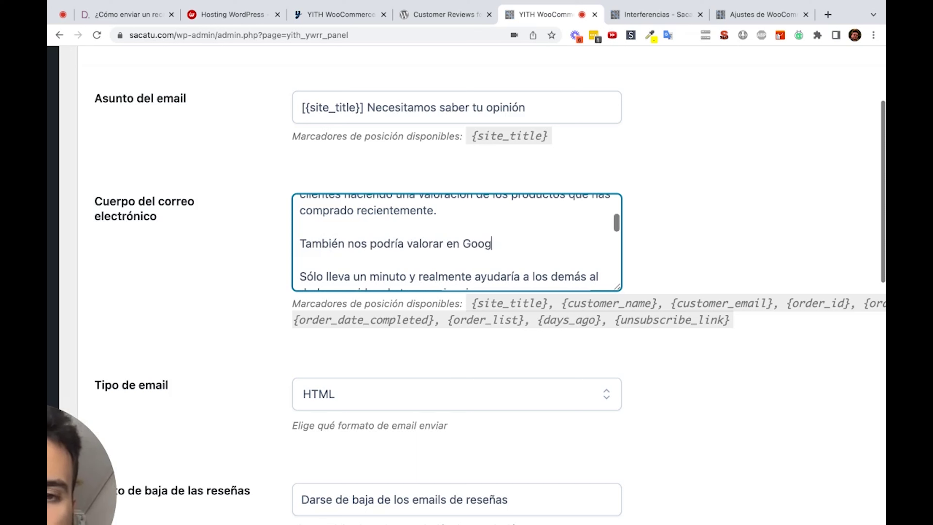
type("le Business:")
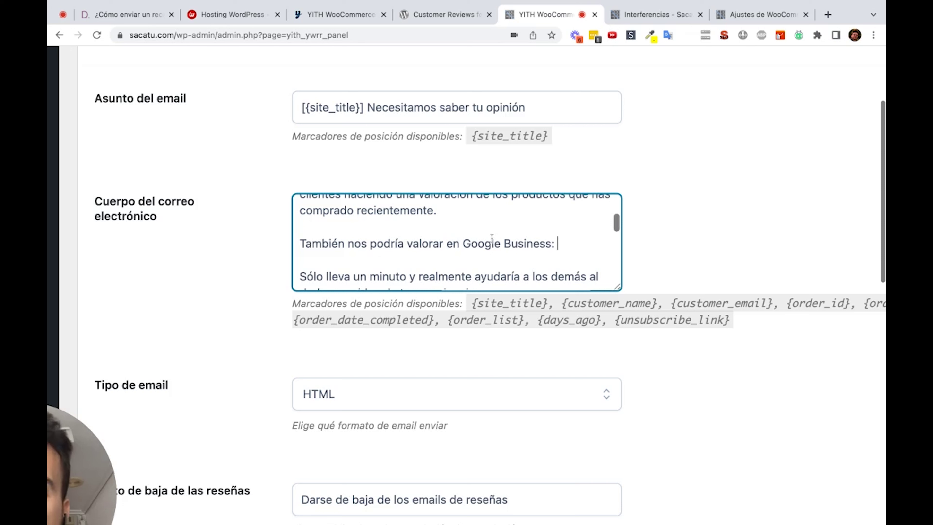
Remove the trailing colon from the "También nos podría valorar en Google Business" line in the email body
key("shift+Right")
key("shift+Right")
key("shift+Right")
key("shift+Right")
key("shift+Right")
key("shift+Right")
key("shift+Right")
key("shift+Right")
key("shift+Right")
key("shift+Right")
key("shift+Right")
key("shift+Right")
key("shift+Right")
key("shift+Right")
key("shift+Right")
key("shift+Right")
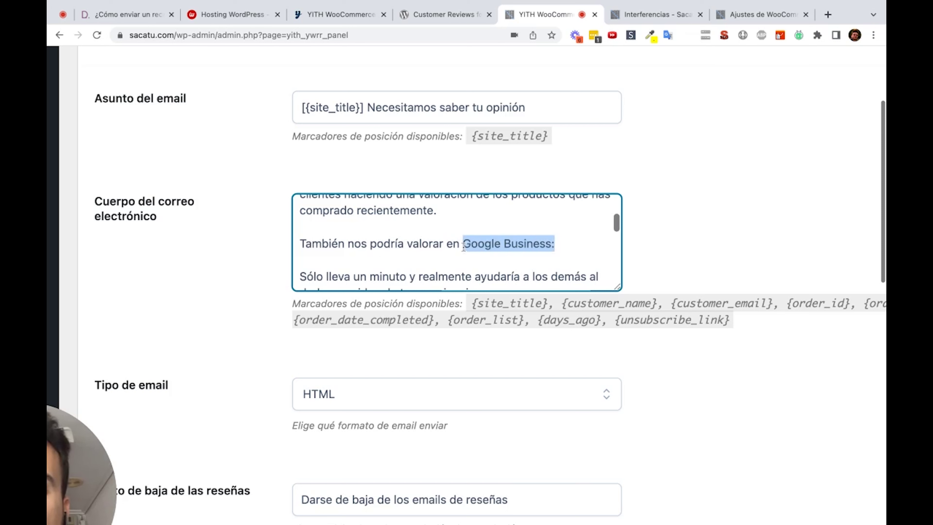
left_click(560, 248)
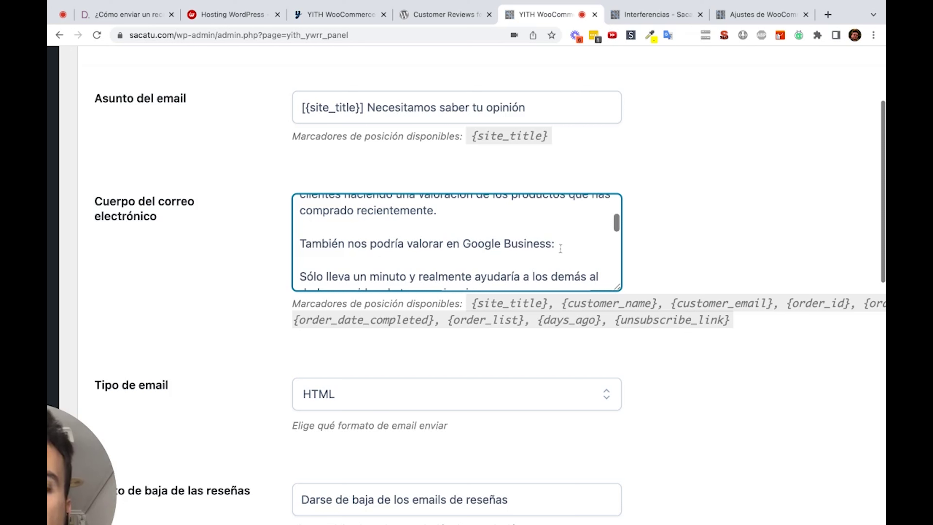
key("super+minus")
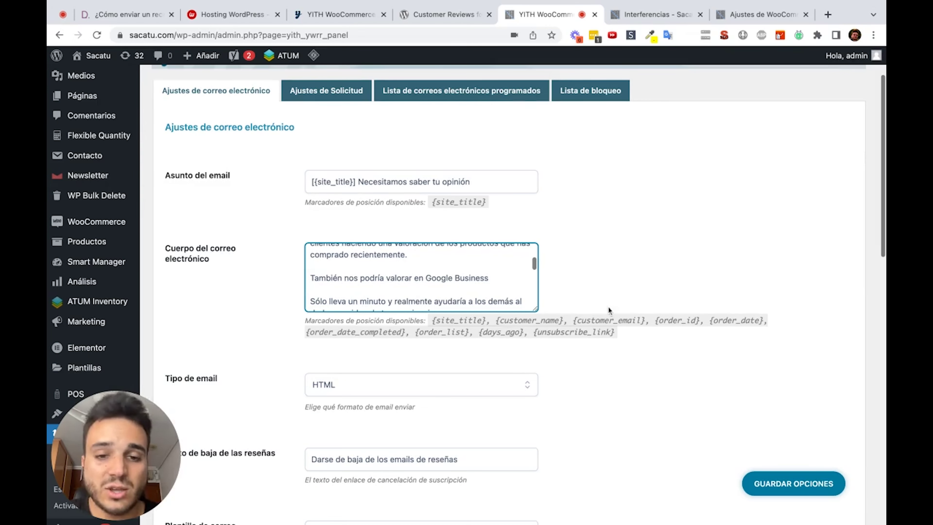
scroll(608, 309, "down", 3)
left_click(599, 239)
scroll(600, 239, "up", 3)
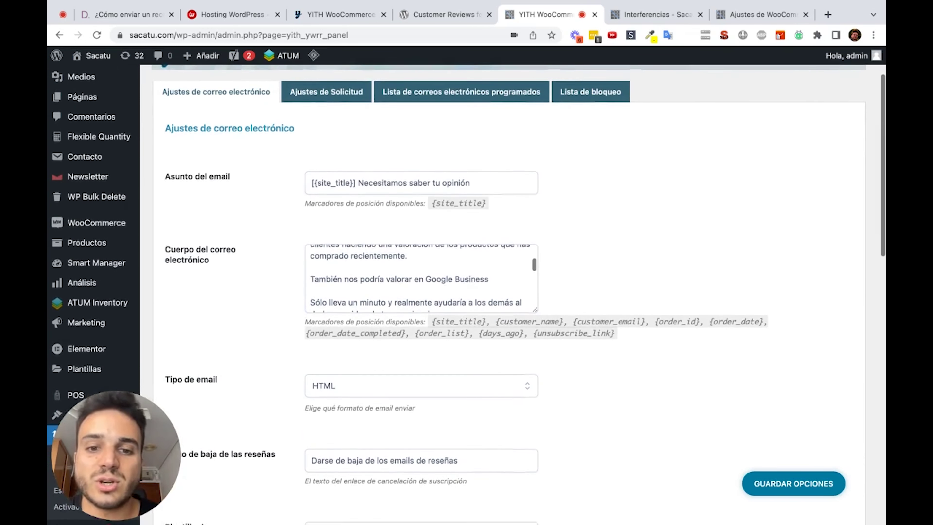
Review the email body down to its sign-off and check the email type options, keeping HTML selected
scroll(404, 235, "up", 1)
scroll(377, 309, "down", 1)
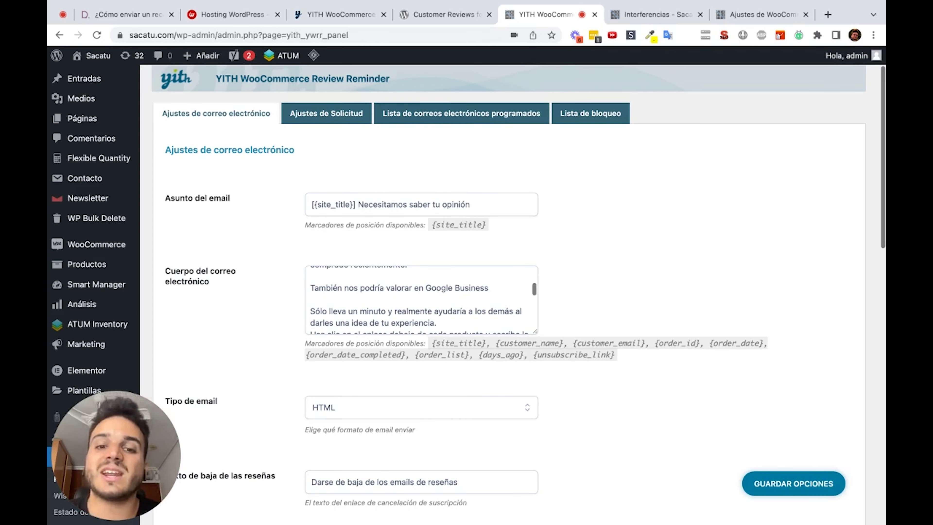
scroll(377, 284, "up", 5)
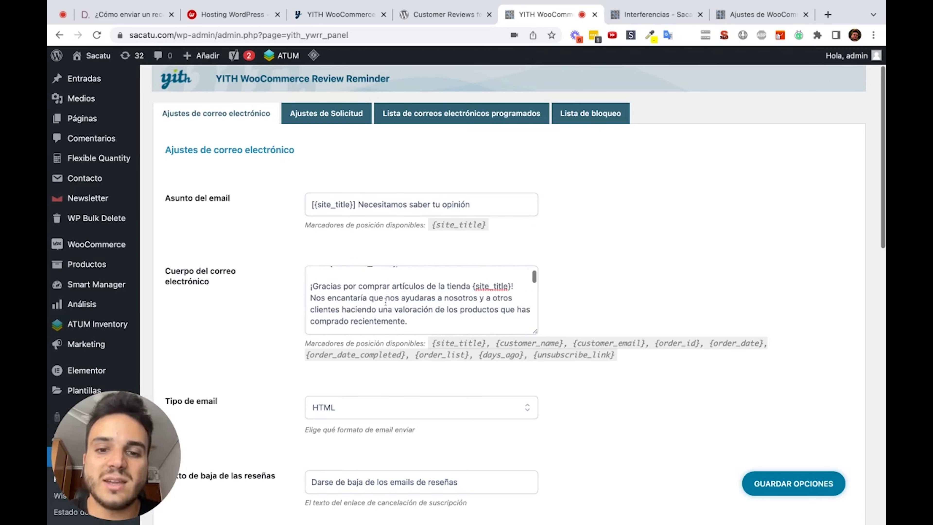
scroll(385, 301, "down", 5)
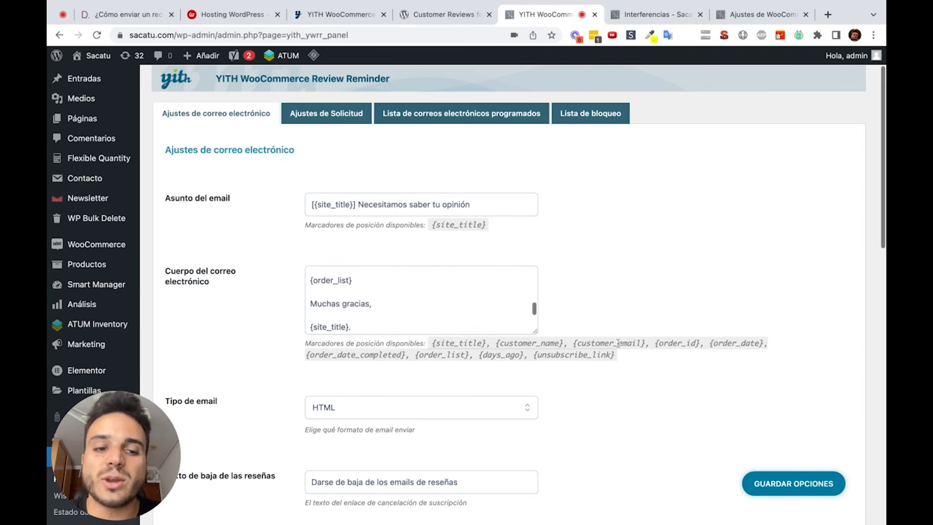
scroll(619, 343, "down", 5)
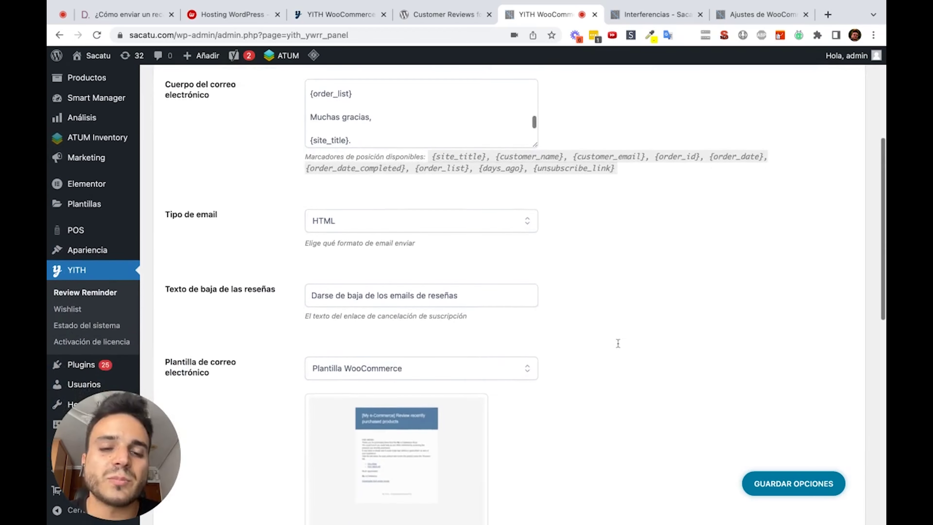
left_click(387, 210)
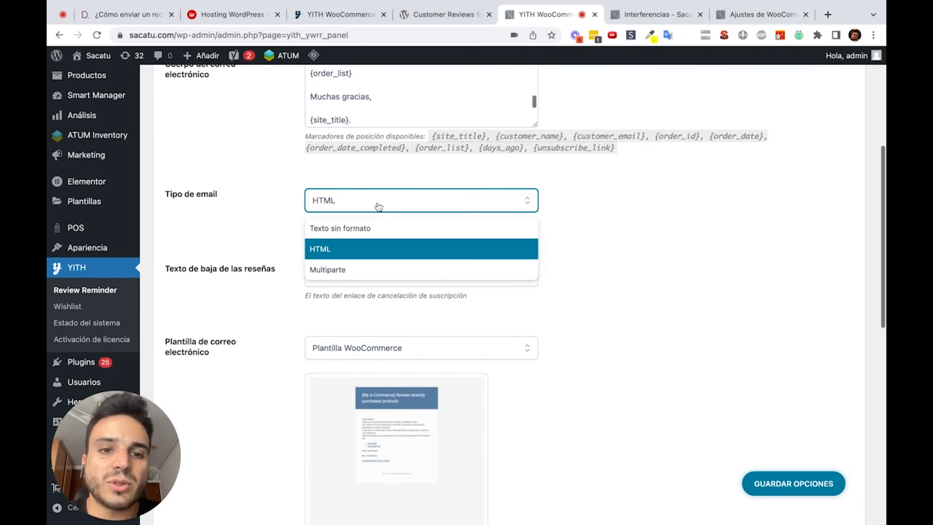
left_click(346, 249)
Try the Plantilla 1 email template and switch back to Plantilla WooCommerce
scroll(267, 239, "down", 3)
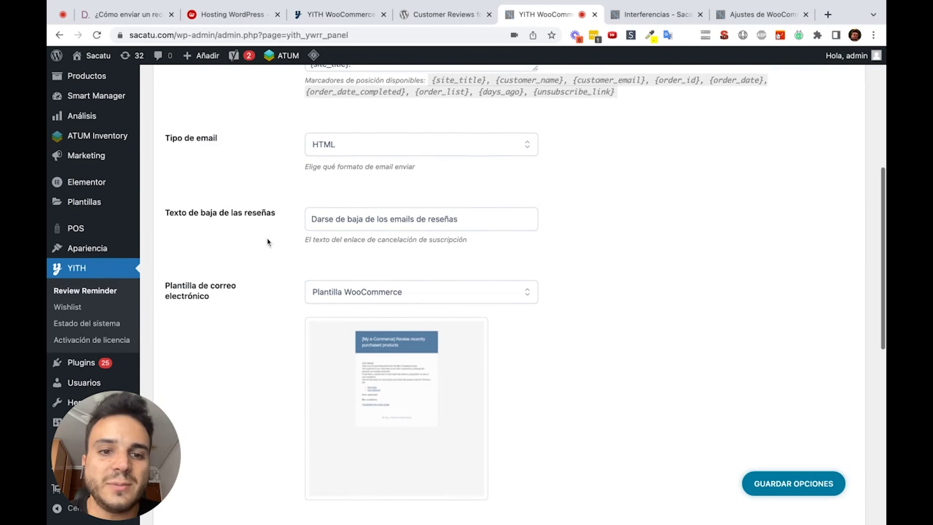
scroll(255, 220, "down", 1)
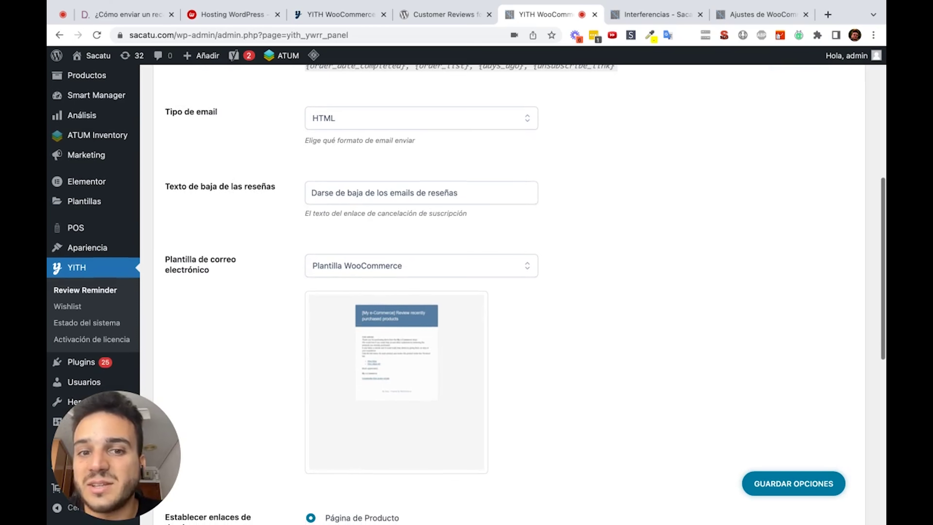
scroll(354, 220, "down", 3)
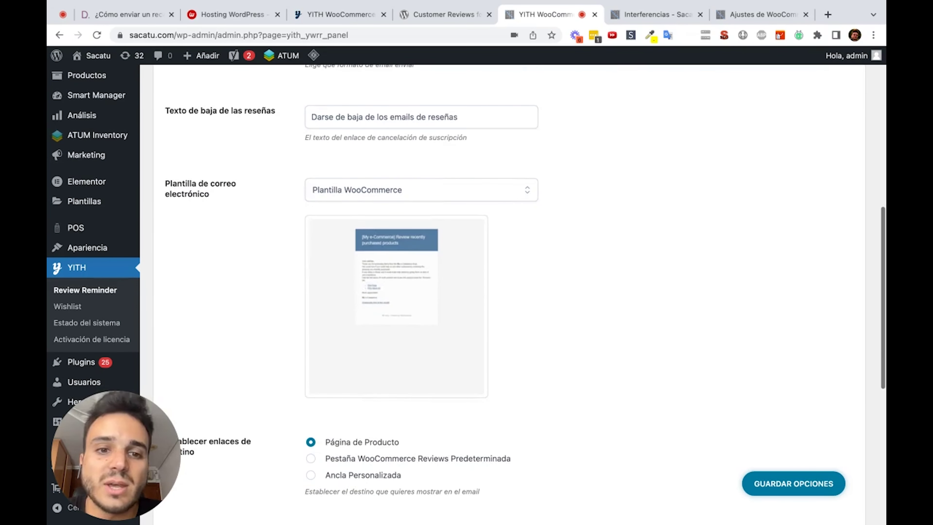
left_click(354, 190)
left_click(354, 248)
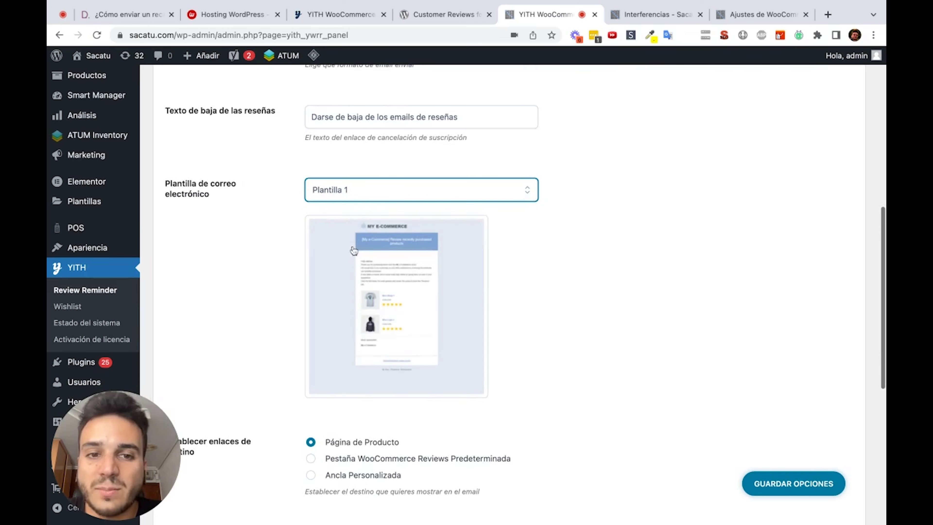
left_click(388, 190)
left_click(378, 224)
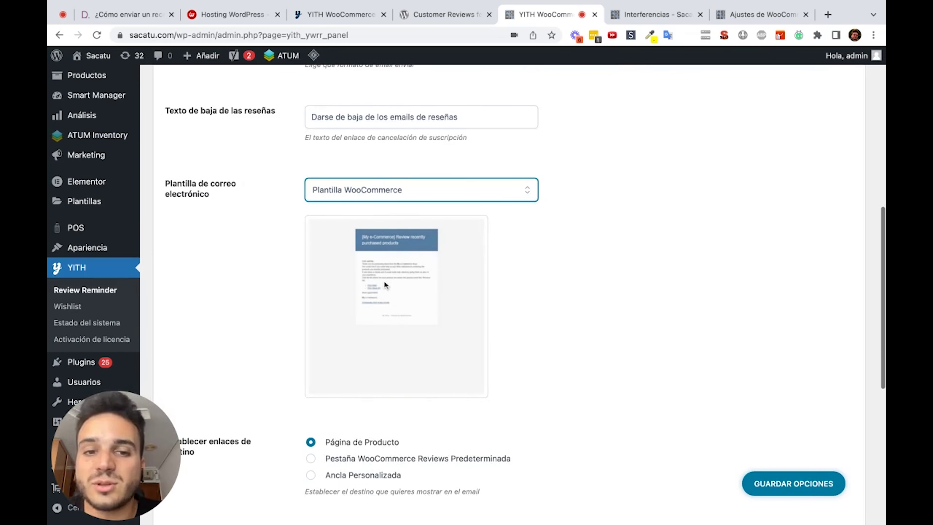
Set the email's link destination to "Pestaña WooCommerce Reviews Predeterminada"
scroll(384, 284, "down", 2)
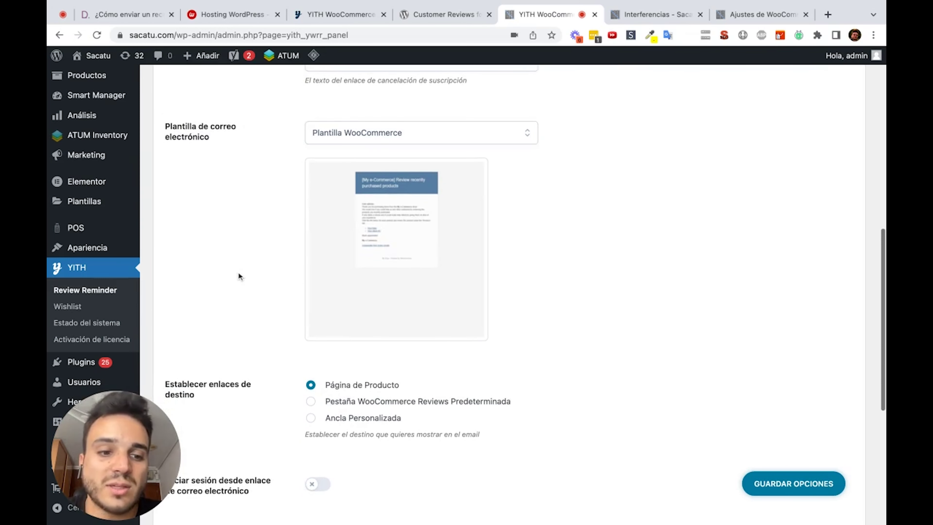
scroll(240, 275, "down", 5)
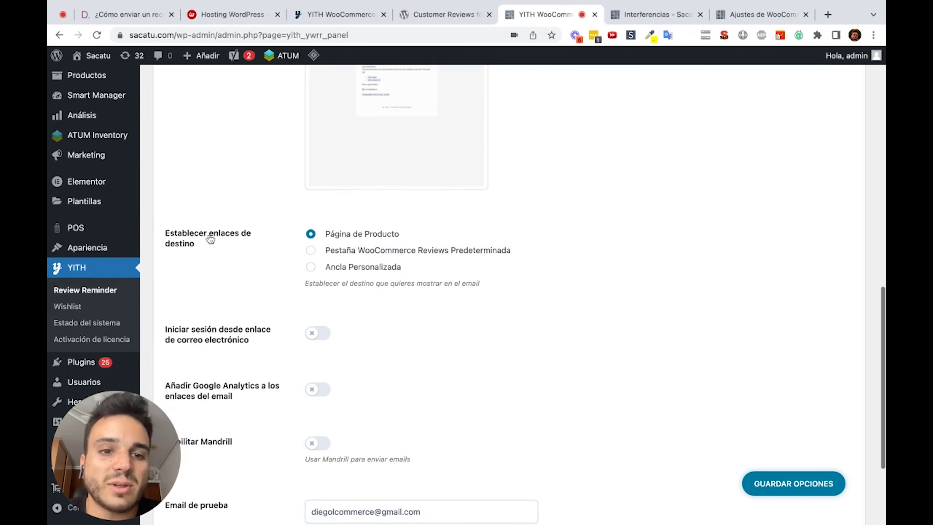
scroll(405, 241, "down", 1)
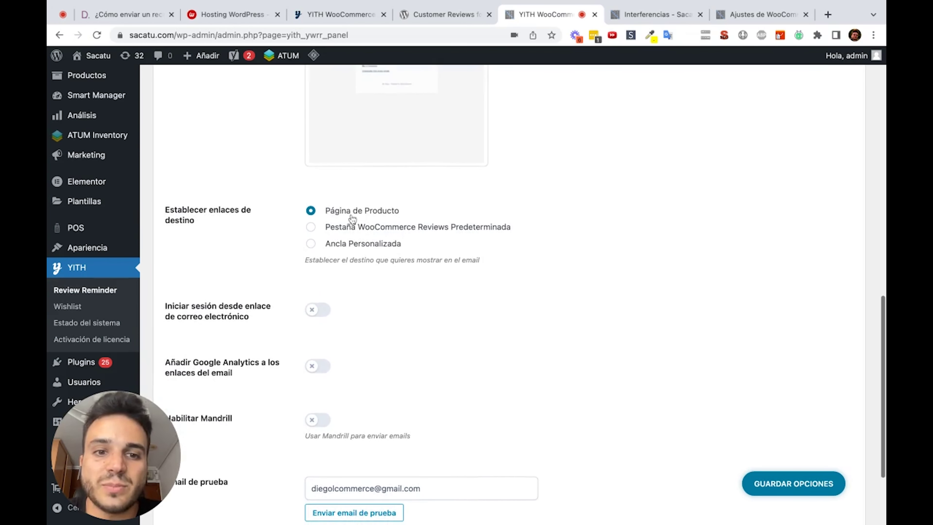
left_click(354, 231)
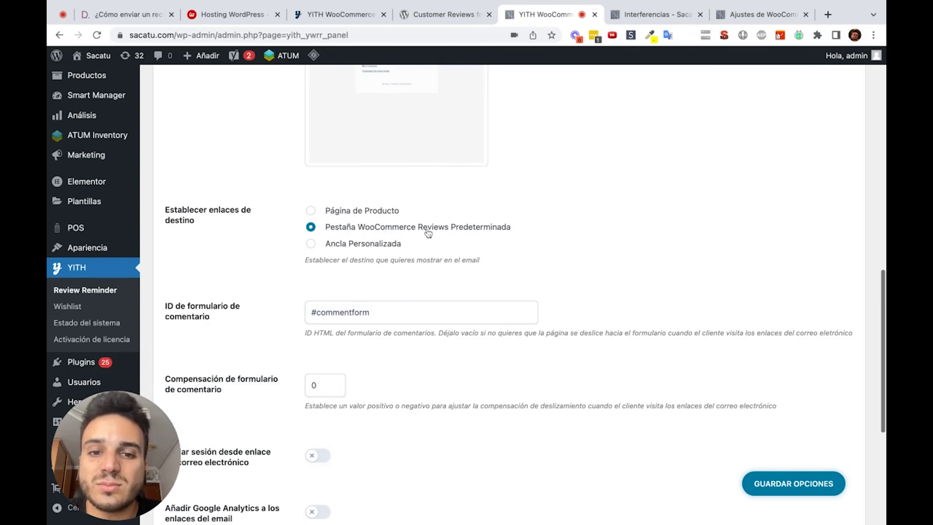
scroll(456, 237, "down", 1)
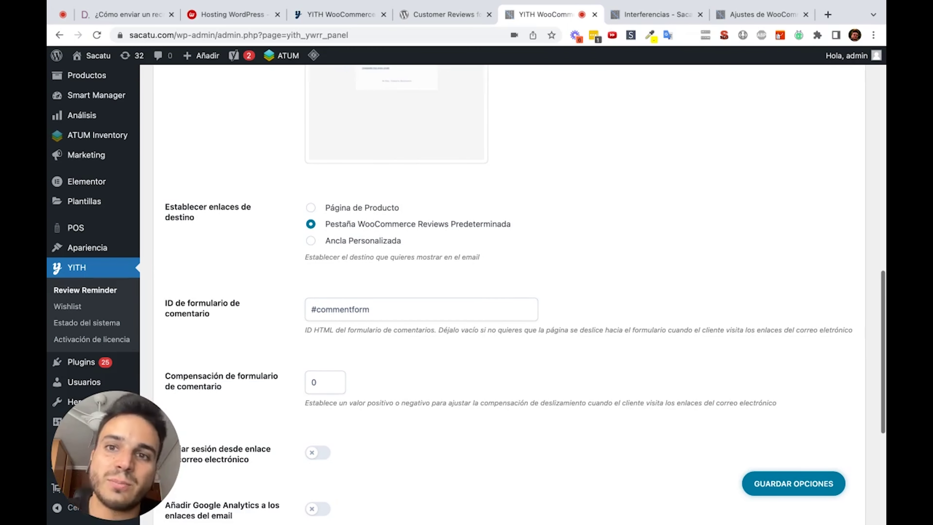
Inspect the code of the Valoraciones tab on the Interferencias product page to find its link anchor
left_click(676, 21)
scroll(584, 262, "down", 3)
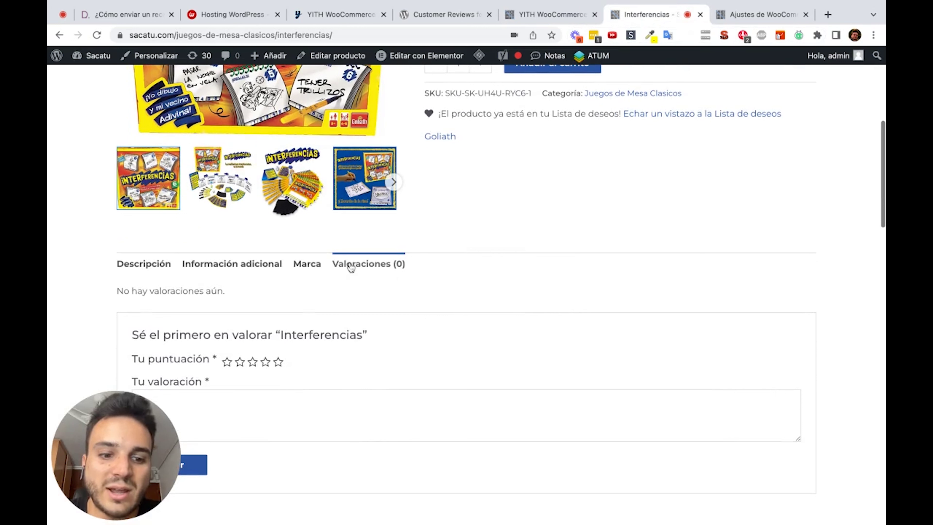
triple_click(380, 267)
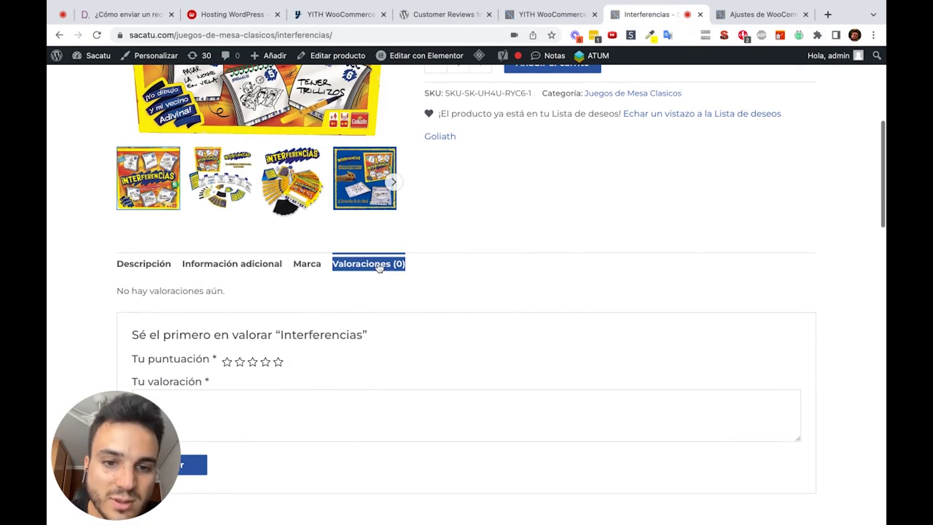
key("super+alt+i")
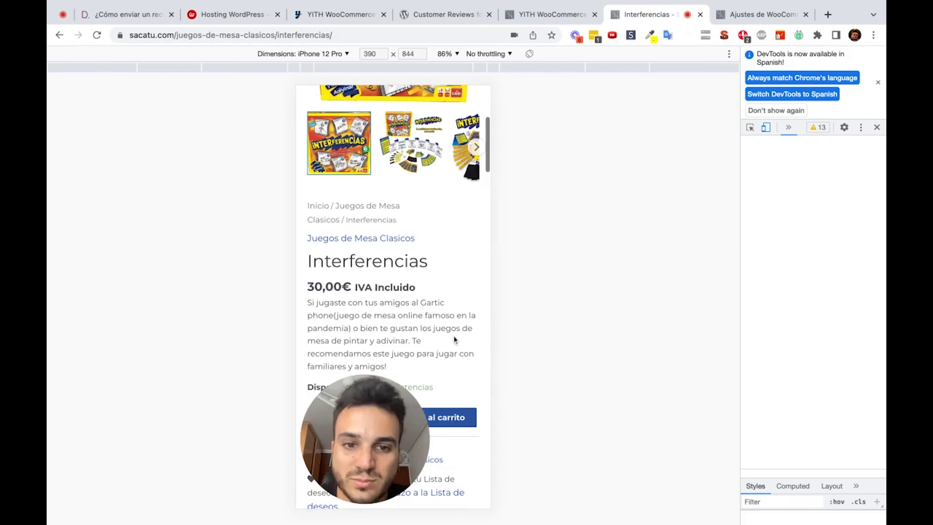
scroll(455, 267, "down", 1)
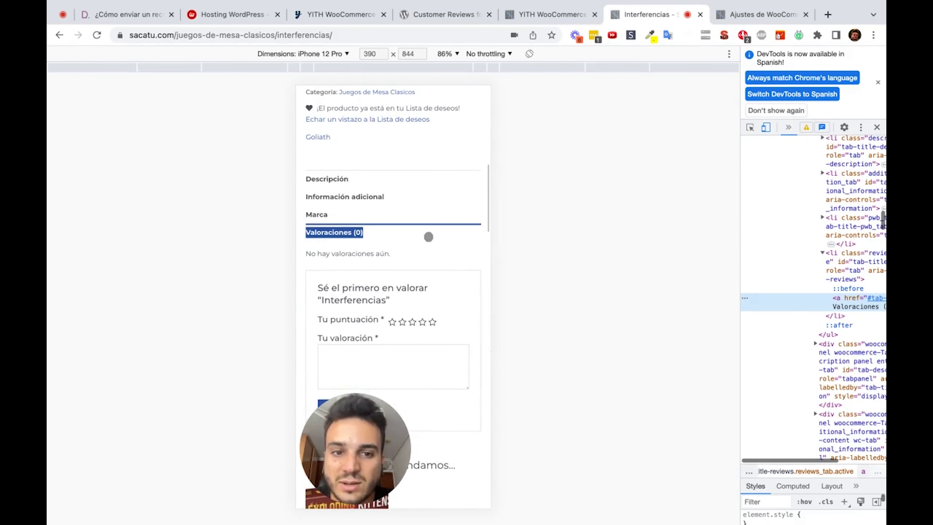
scroll(845, 319, "right", 2)
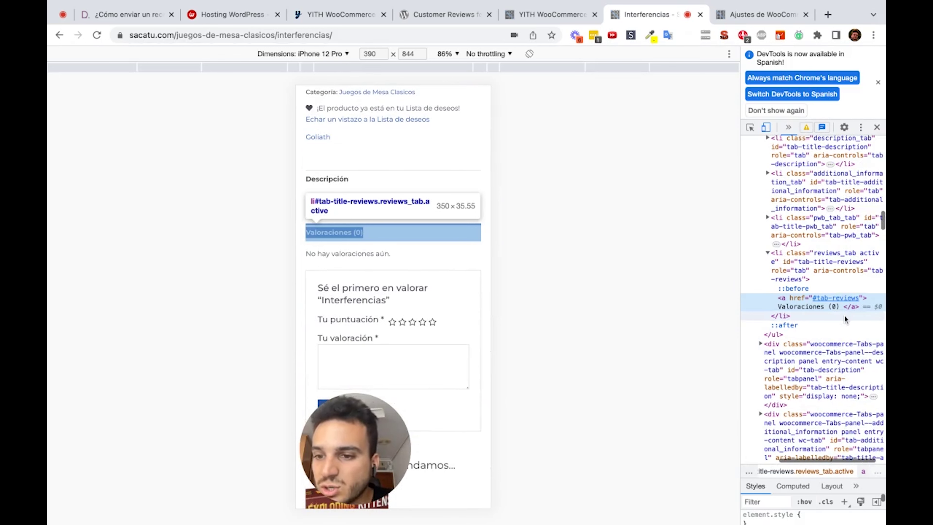
scroll(845, 318, "down", 2)
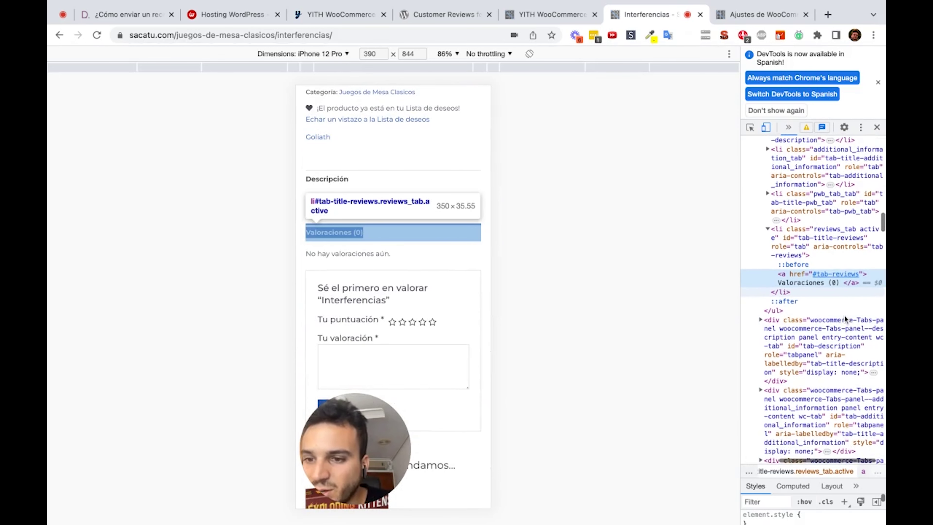
Open the #tab-reviews link from the inspected code and select the anchor name in the page's address
left_click(825, 276)
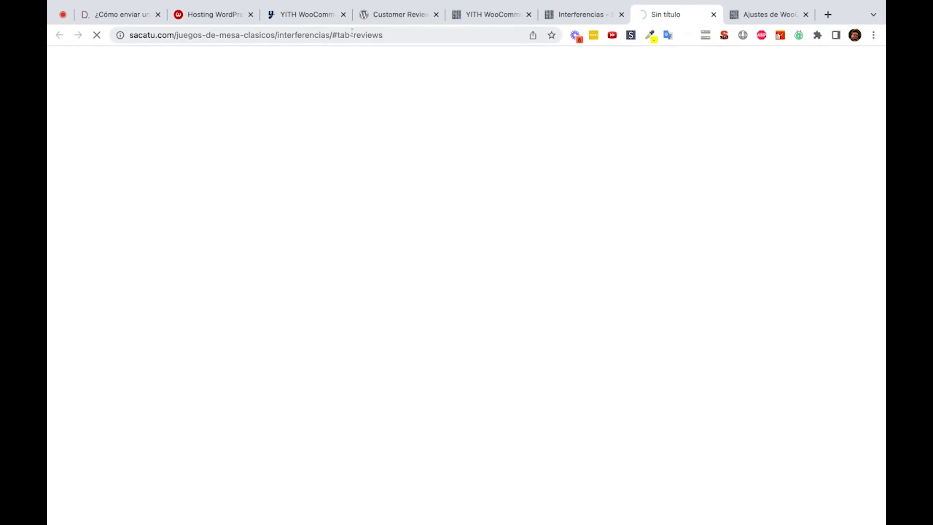
left_click(365, 35)
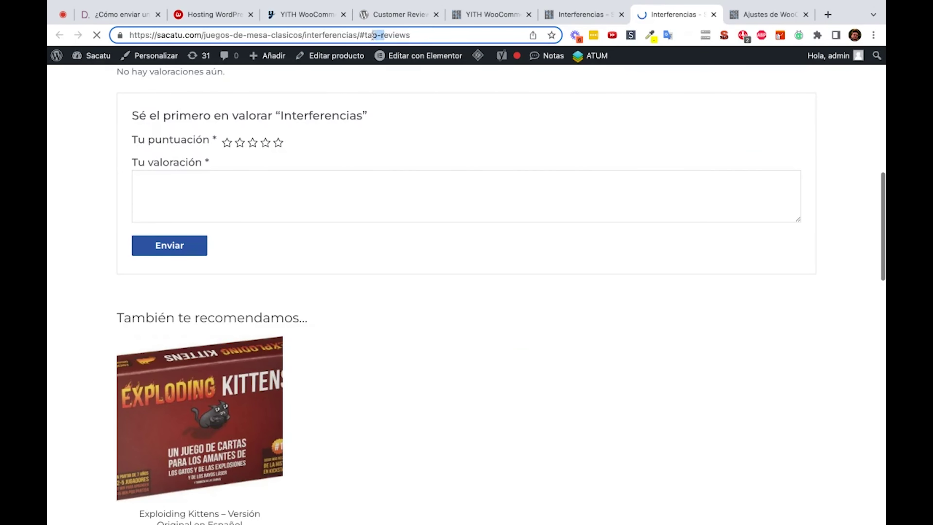
left_click_drag(365, 35, 411, 35)
left_click(414, 35)
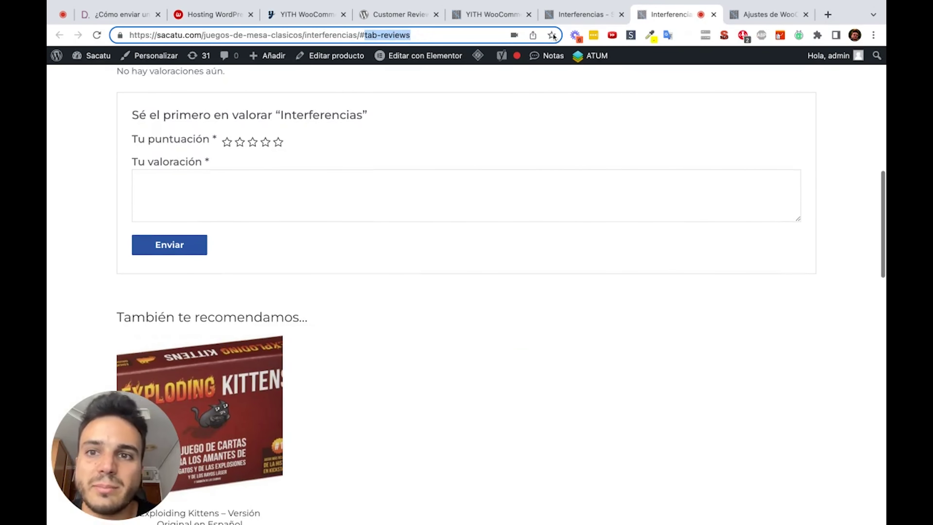
Return to the YITH Review Reminder settings and set the comment form ID to "#tab-reviews"
left_click(759, 15)
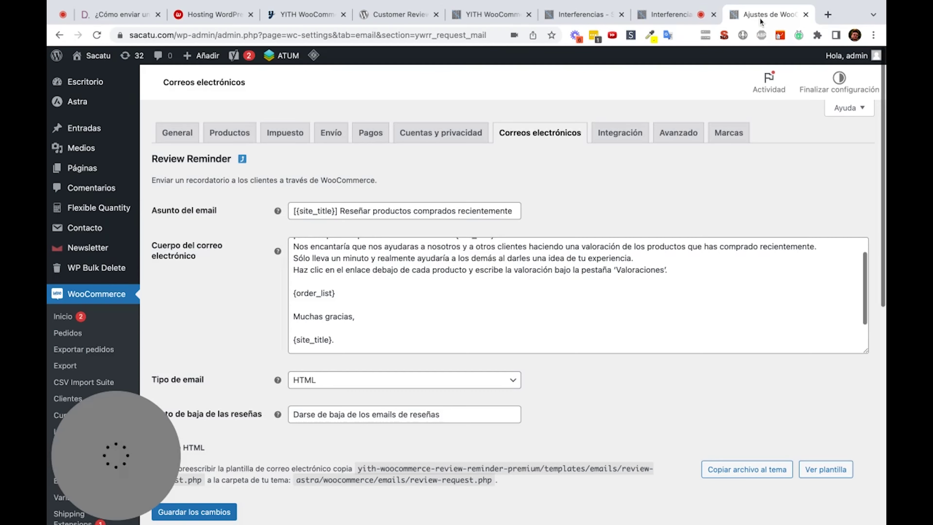
left_click(605, 17)
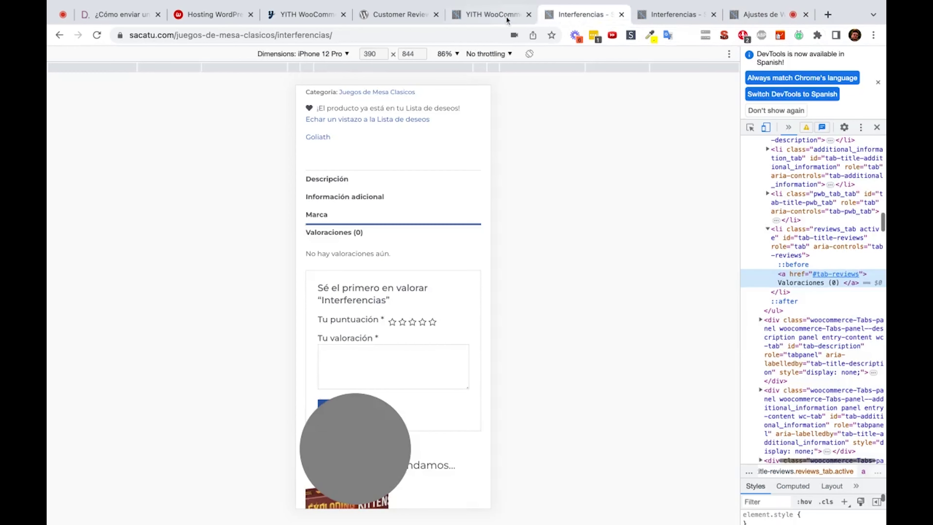
left_click(486, 17)
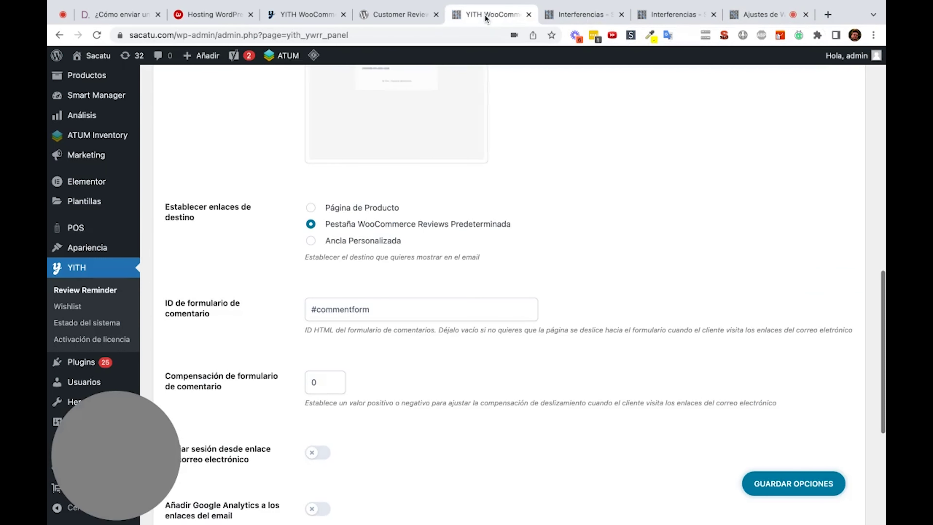
triple_click(322, 310)
type("#tab-reviews")
left_click(428, 356)
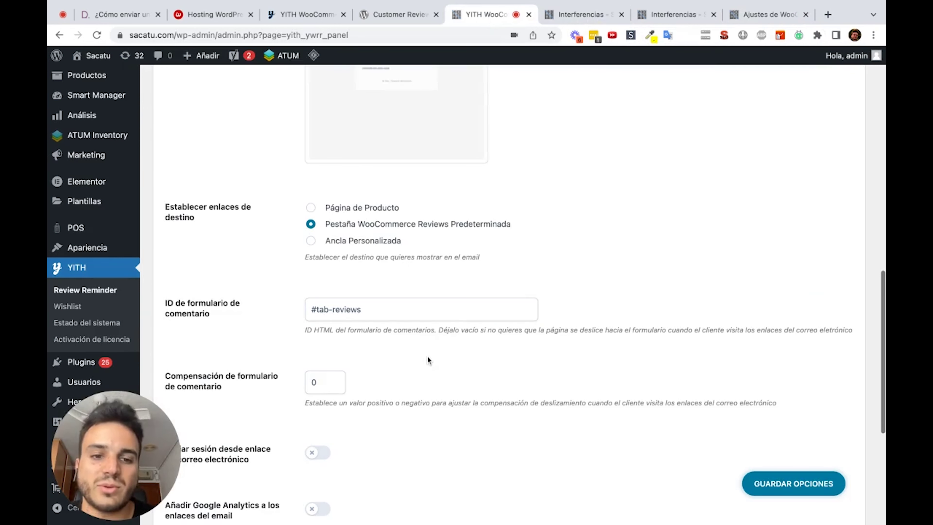
Review the remaining email settings: comment form offset, login from email link, Google Analytics, Mandrill and test email
scroll(428, 356, "down", 5)
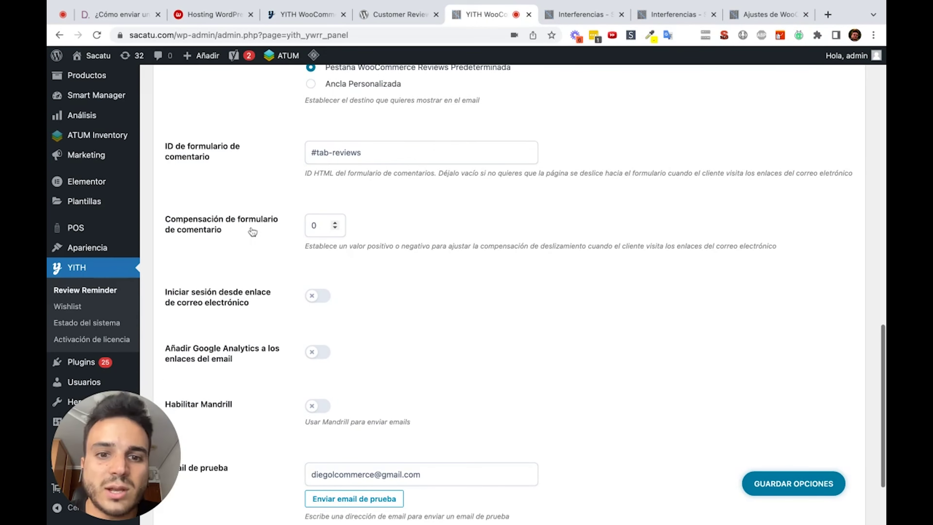
scroll(337, 278, "down", 1)
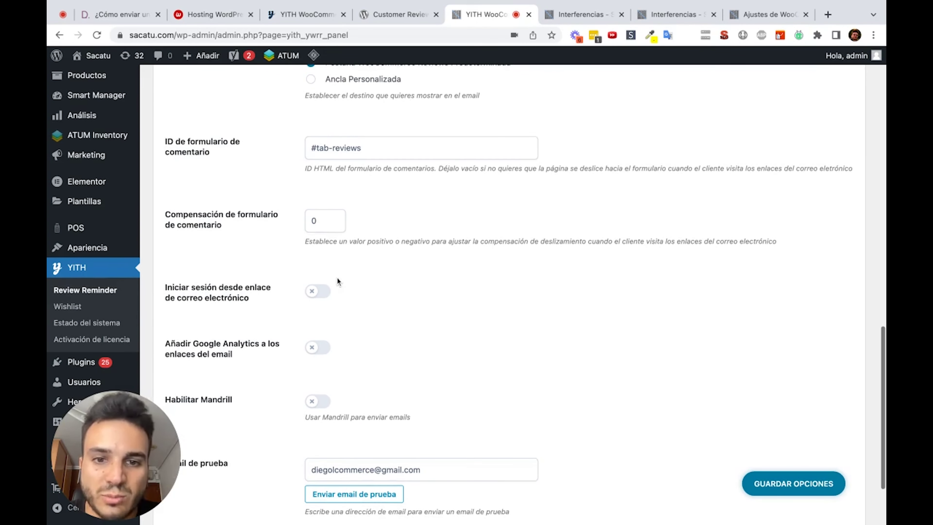
scroll(336, 277, "down", 3)
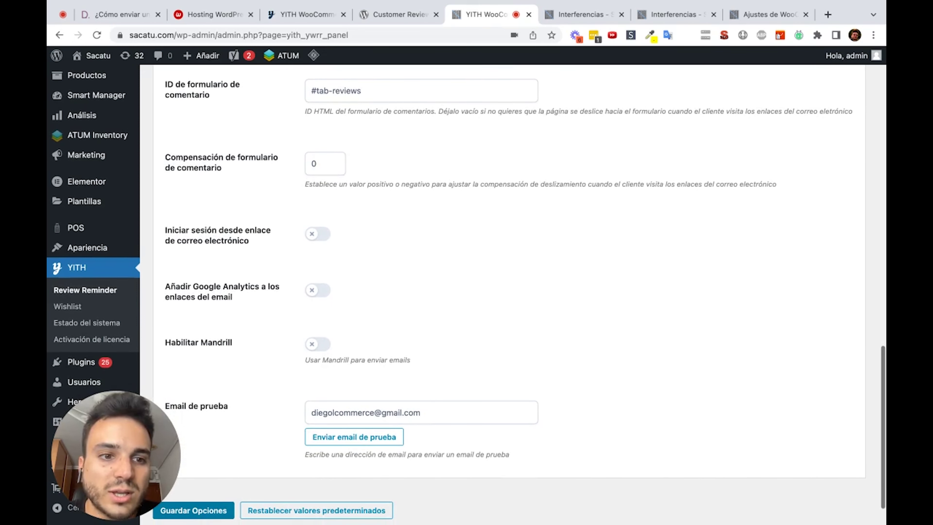
Enable login from the email link in the review reminder's email settings
scroll(337, 278, "down", 1)
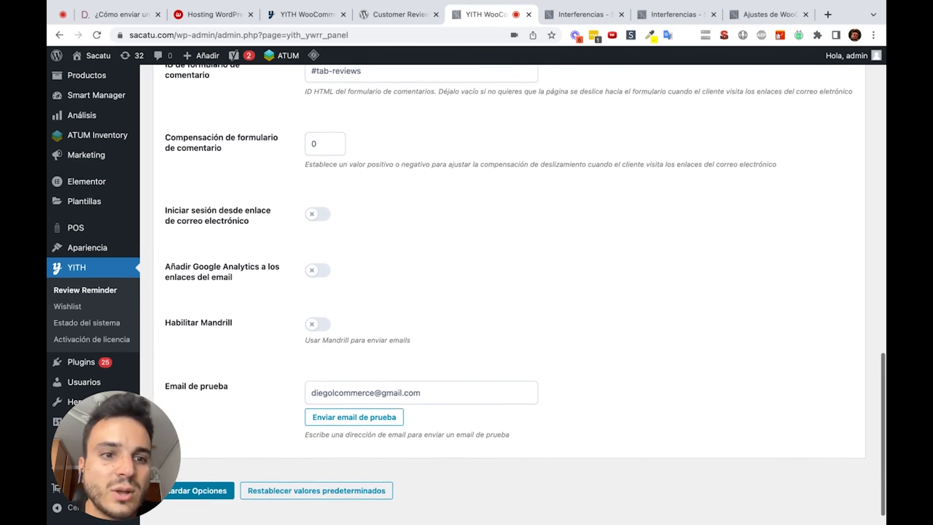
left_click(318, 220)
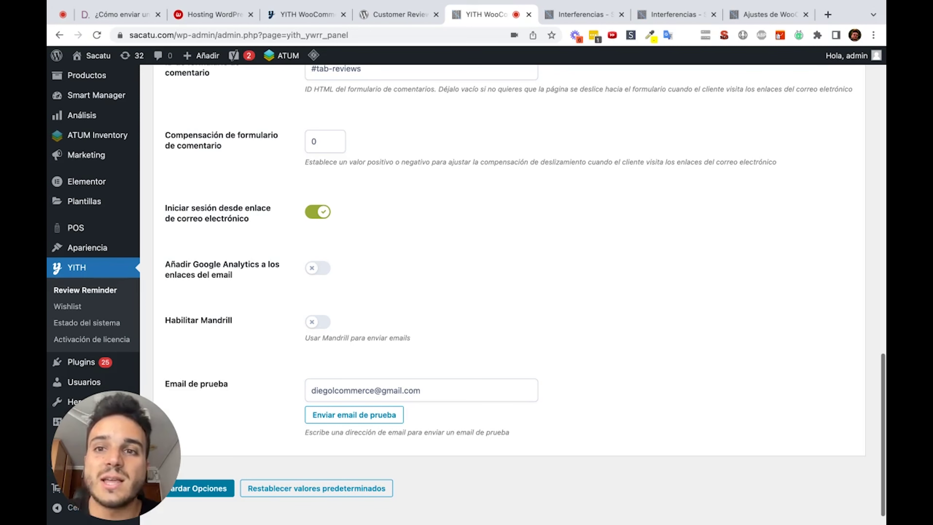
Open the WooCommerce product settings and examine the options in the Valoraciones section
left_click(753, 11)
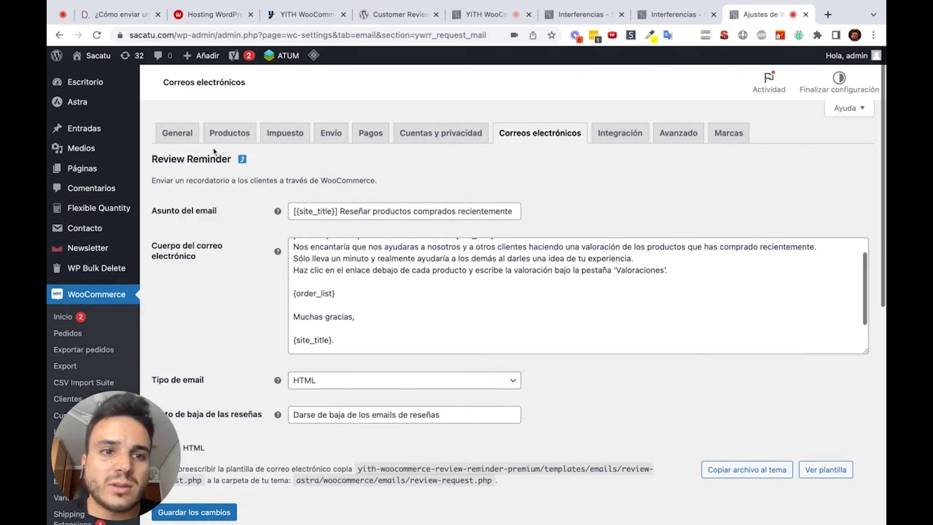
left_click(240, 140)
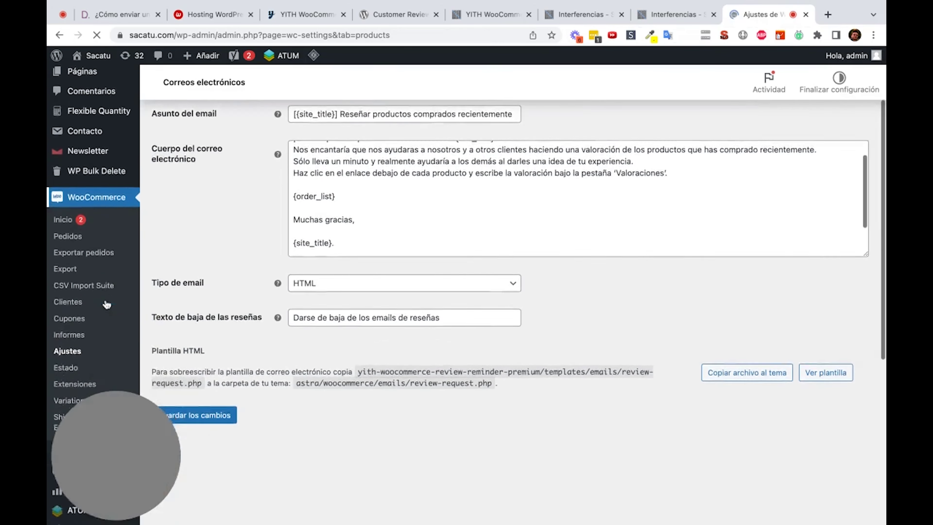
scroll(106, 306, "down", 3)
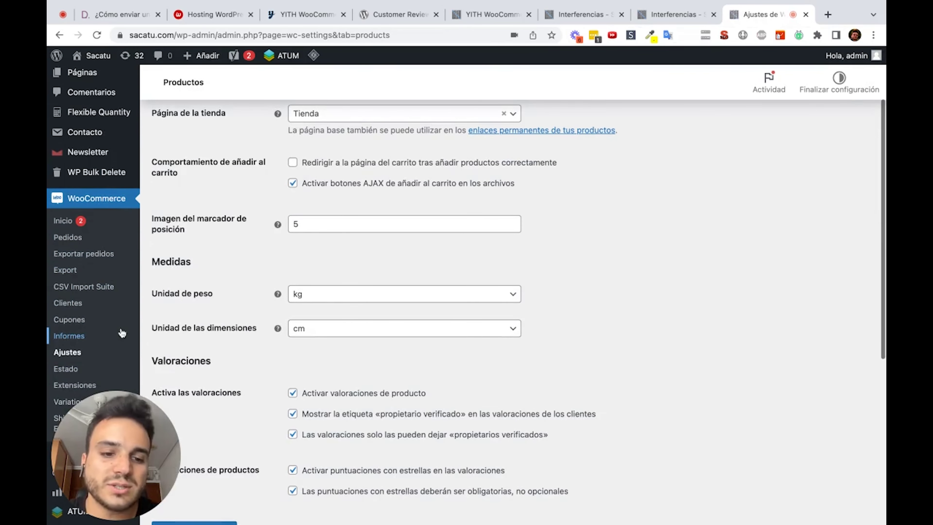
scroll(123, 329, "down", 2)
scroll(196, 285, "down", 2)
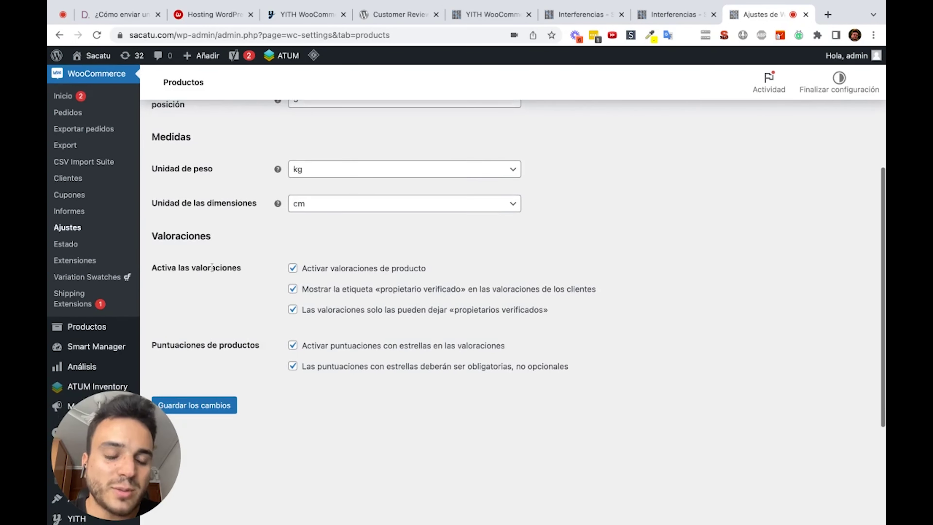
left_click_drag(152, 270, 367, 376)
left_click(366, 376)
Turn product reviews off and on again, and highlight the option that limits reviews to verified owners
left_click(293, 269)
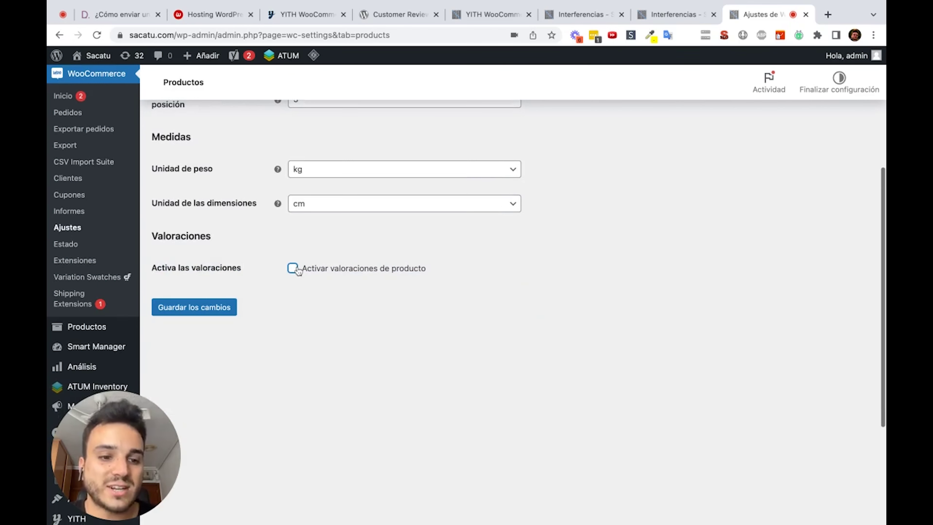
left_click(294, 269)
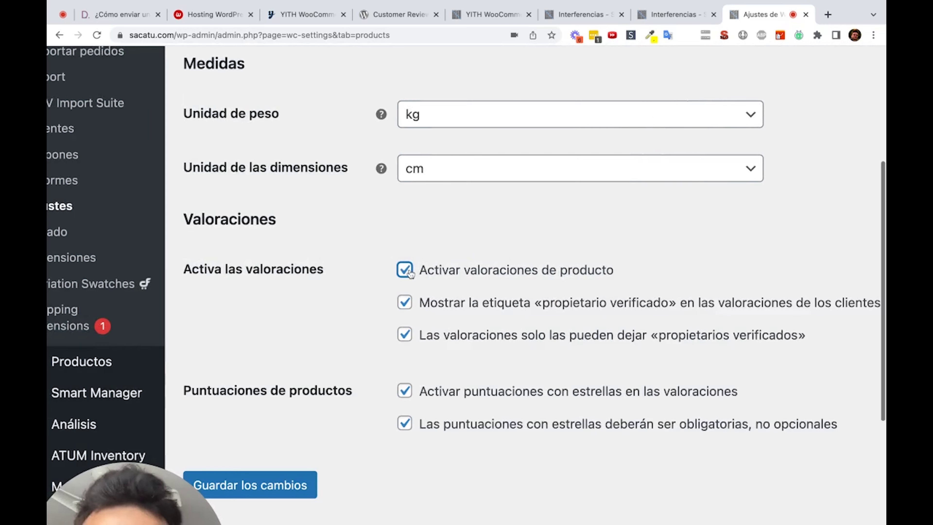
scroll(410, 272, "down", 3)
scroll(406, 271, "right", 2)
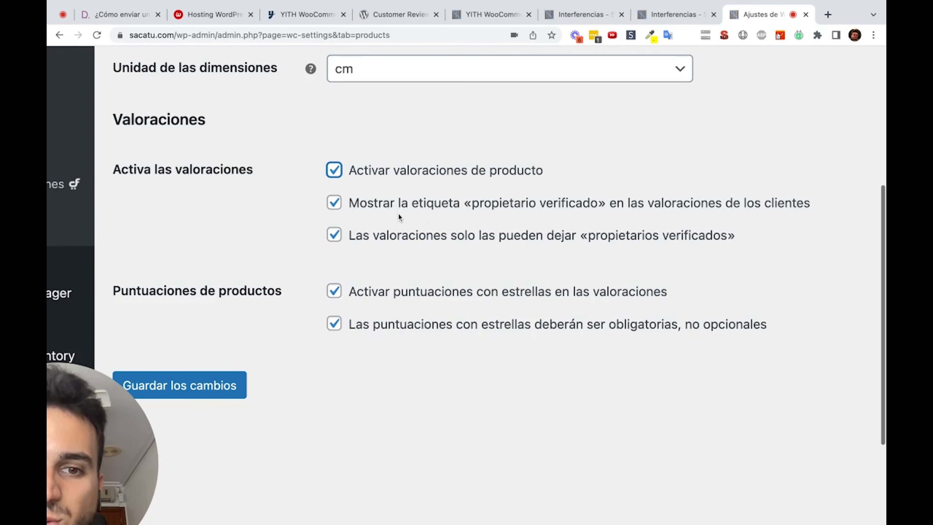
left_click_drag(363, 235, 755, 237)
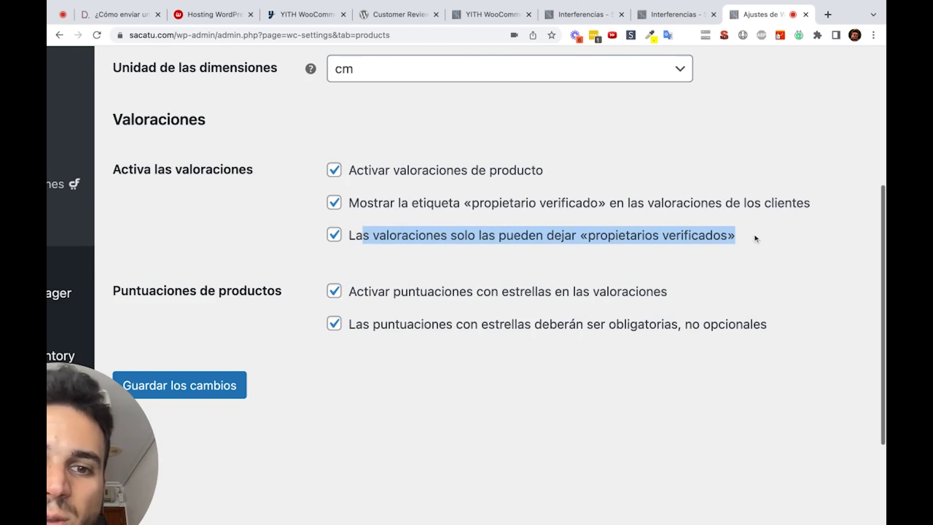
key("shift+Left")
key("shift+Left")
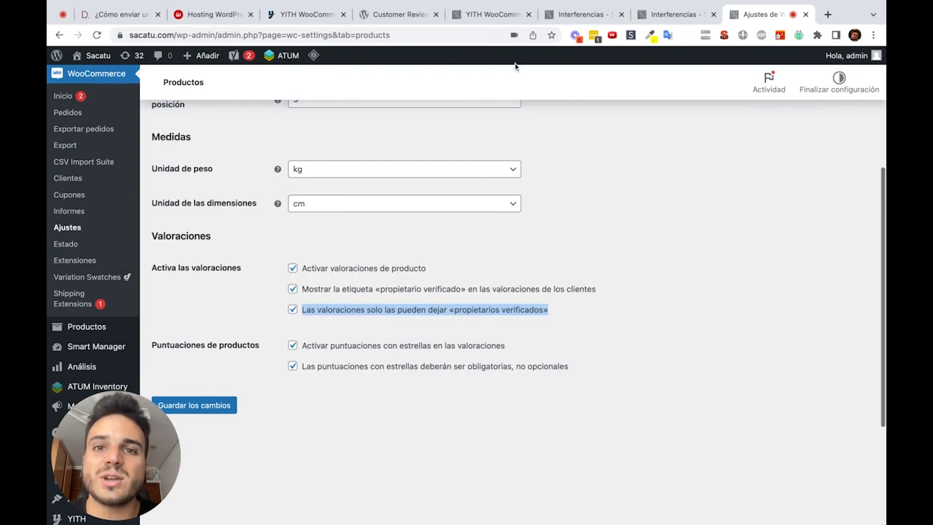
Return to the YITH Review Reminder email settings and save the options
left_click(485, 15)
scroll(449, 257, "down", 1)
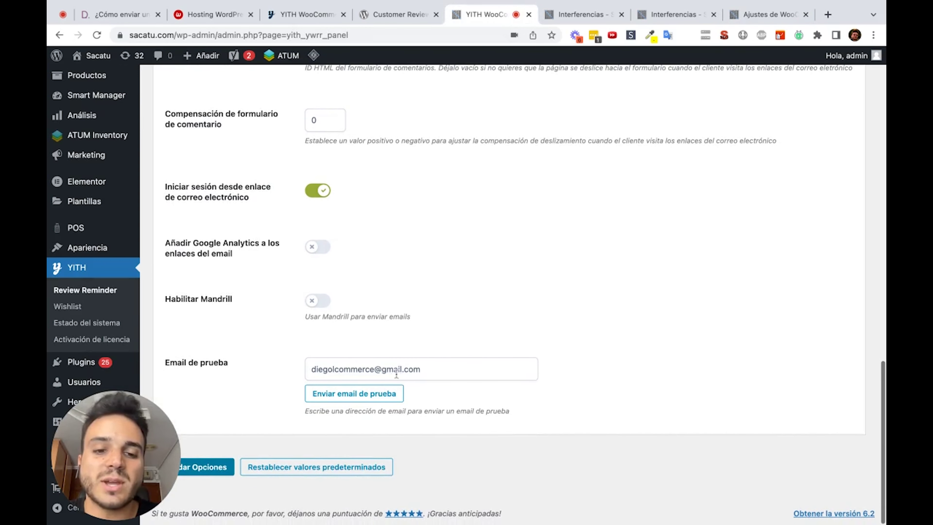
left_click(204, 475)
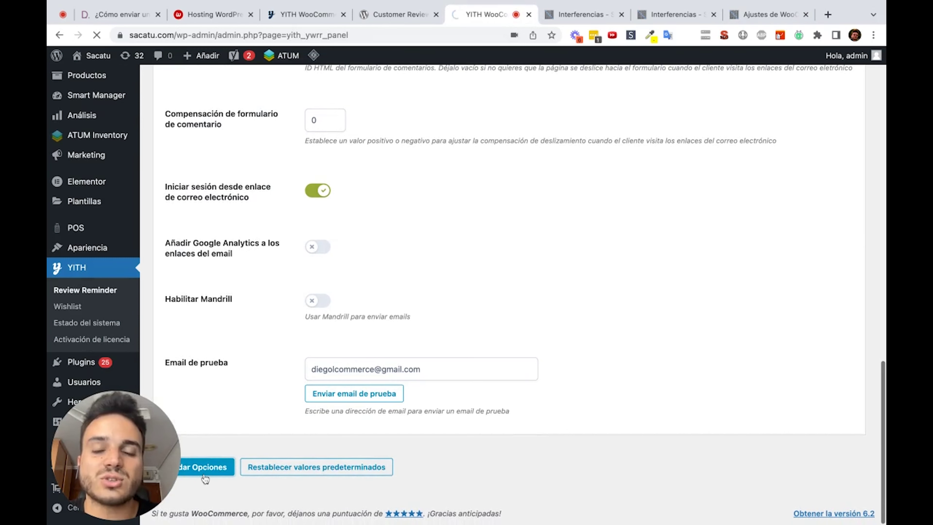
In the request settings, turn on the checkout opt-out checkbox, review its label text and turn it off again
scroll(604, 359, "down", 2)
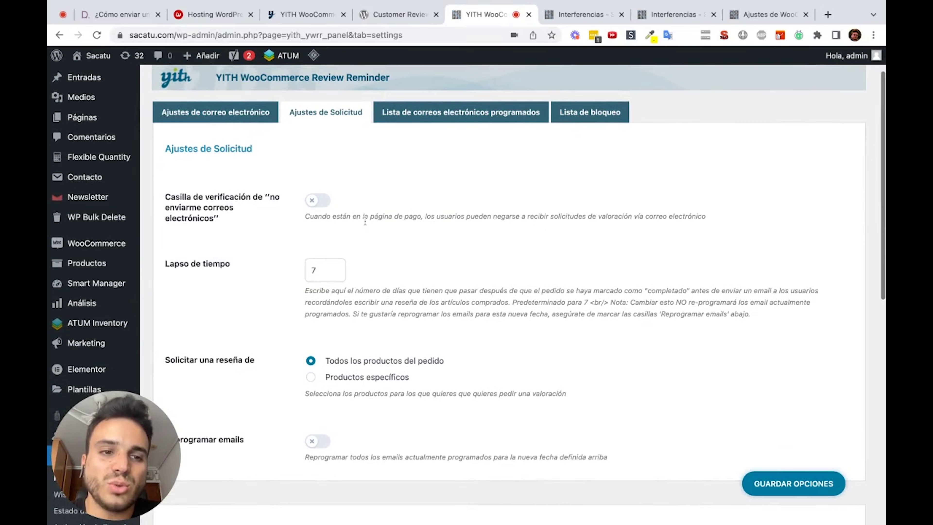
scroll(342, 194, "down", 1)
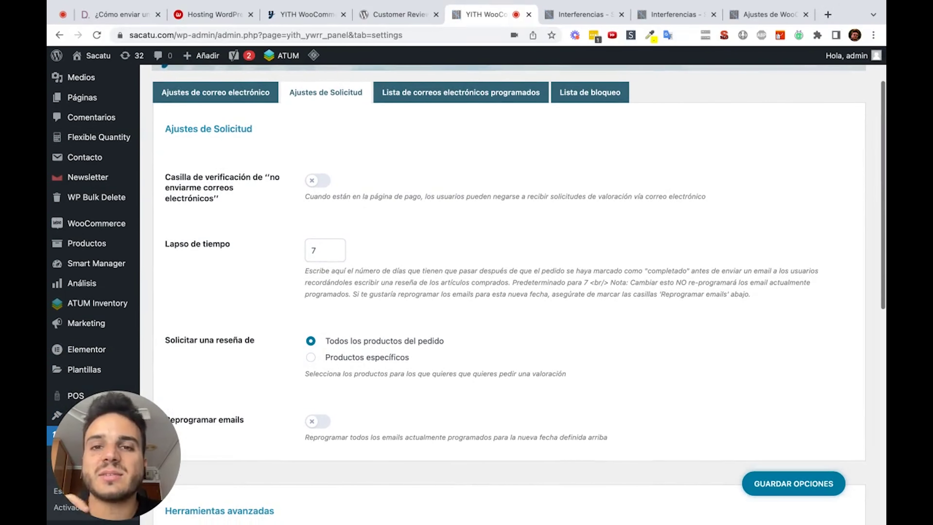
left_click(317, 180)
scroll(329, 225, "down", 1)
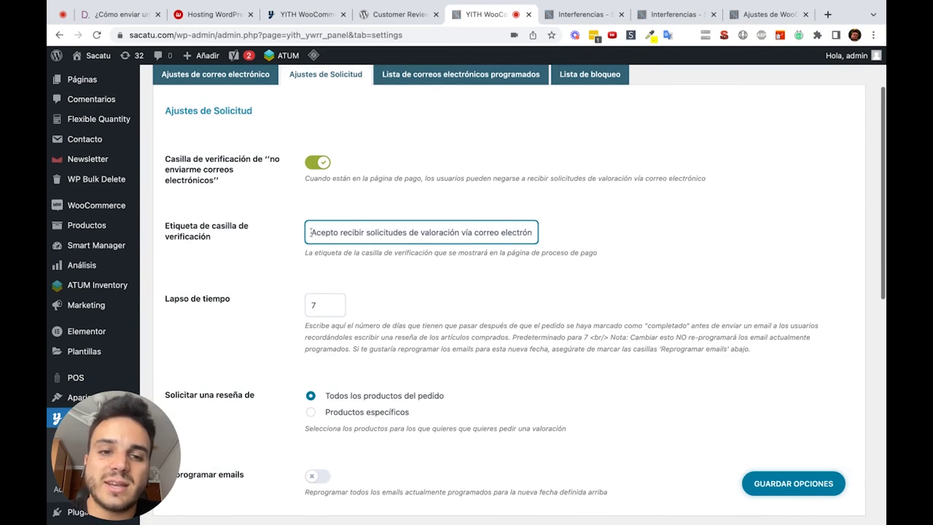
left_click_drag(312, 233, 535, 232)
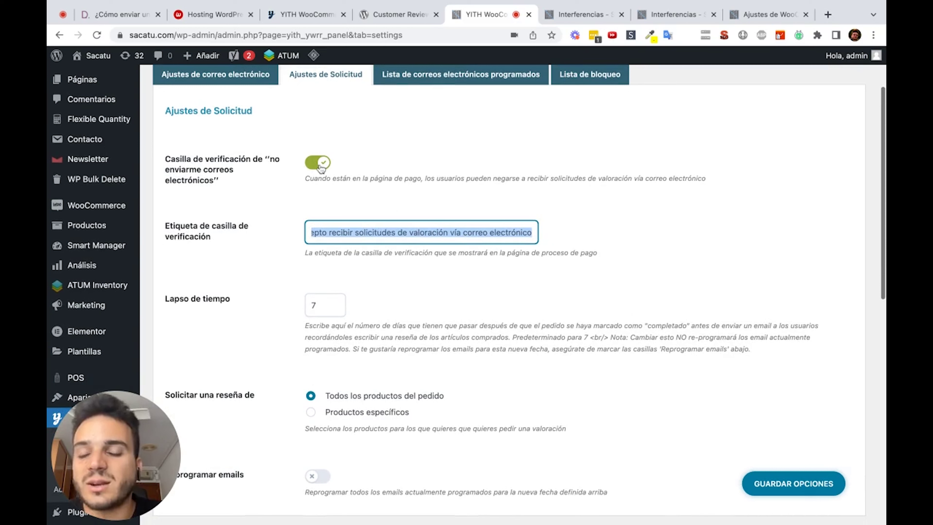
left_click(366, 233)
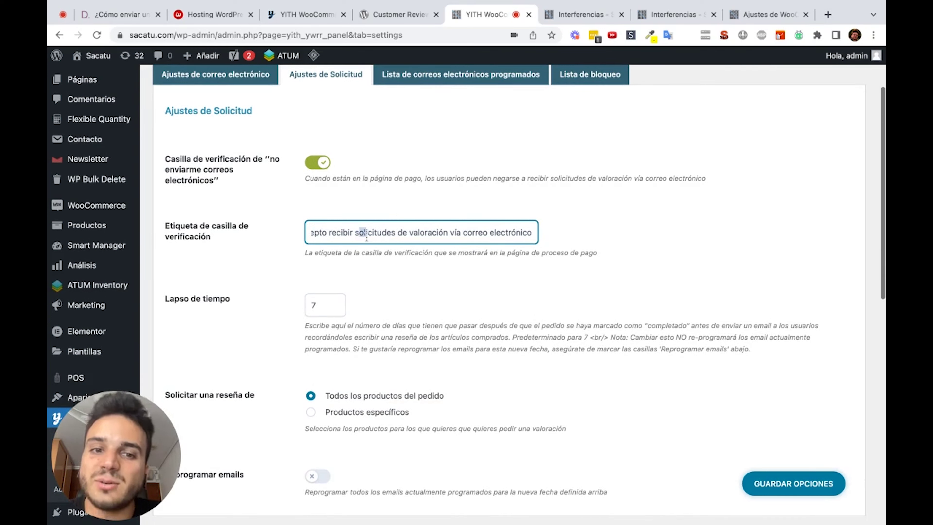
left_click_drag(366, 234, 271, 229)
left_click_drag(340, 233, 535, 232)
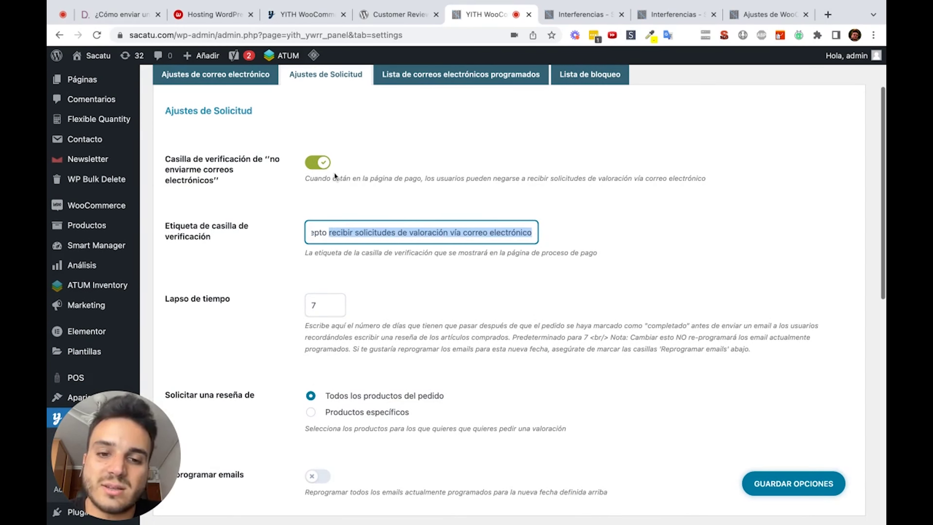
left_click(319, 166)
scroll(319, 165, "down", 2)
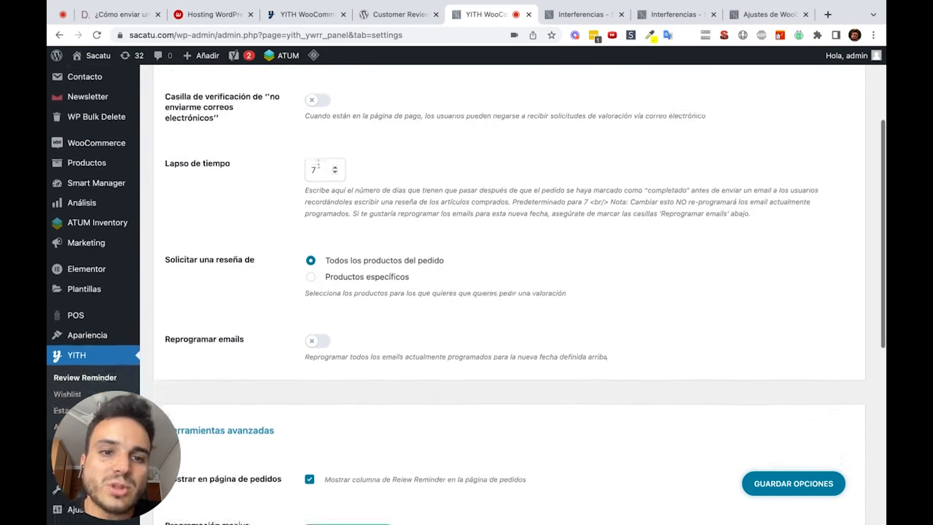
Try another number of days for the Lapso de tiempo and restore it to 7
left_click(319, 170)
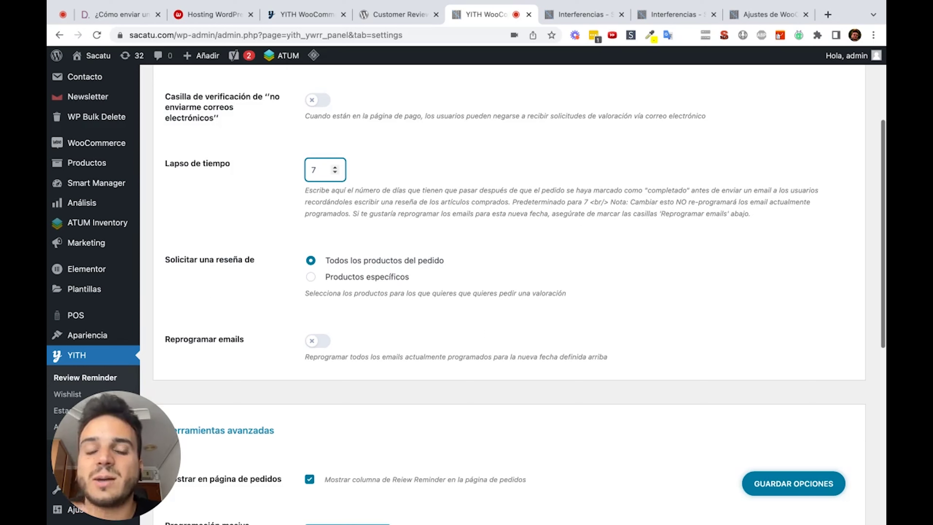
double_click(316, 176)
type("14")
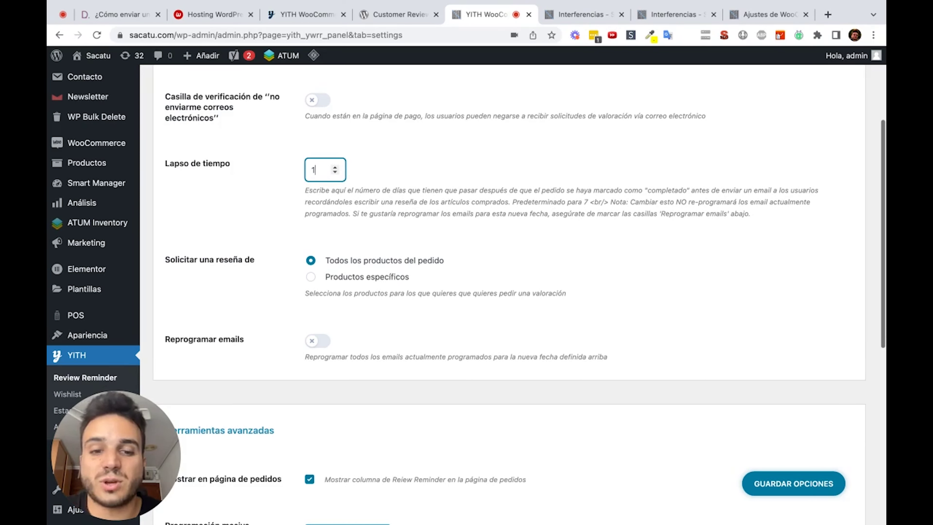
key("BackSpace")
type("7")
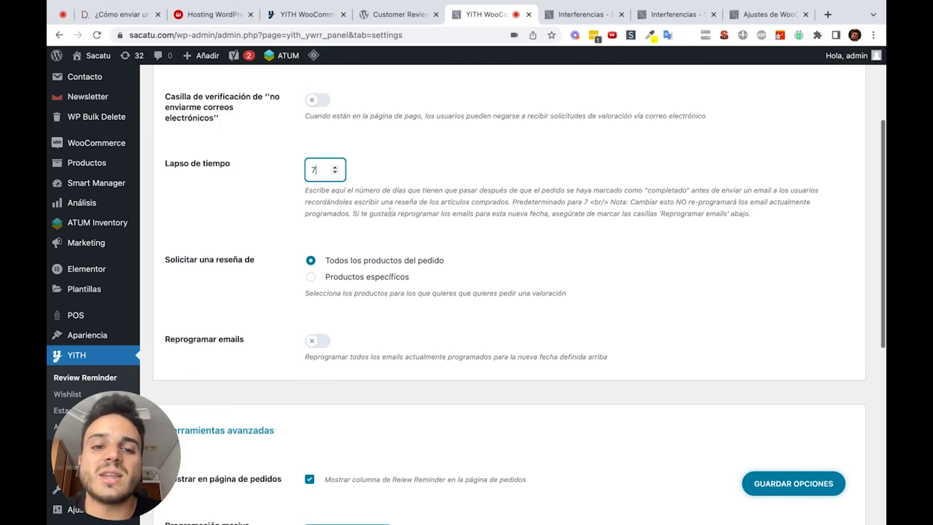
Review the remaining request settings: products to request reviews for, email rescheduling and the advanced tools
scroll(390, 211, "down", 2)
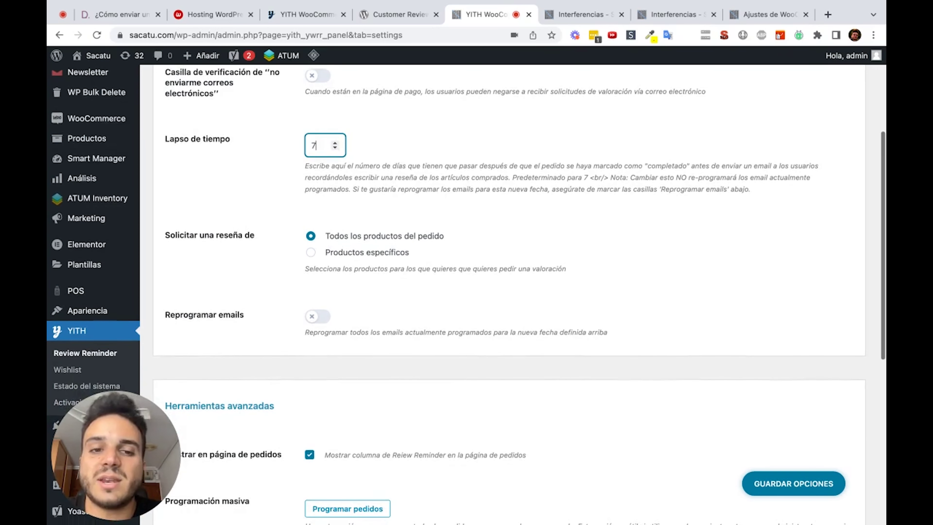
scroll(464, 199, "down", 3)
left_click_drag(464, 201, 325, 200)
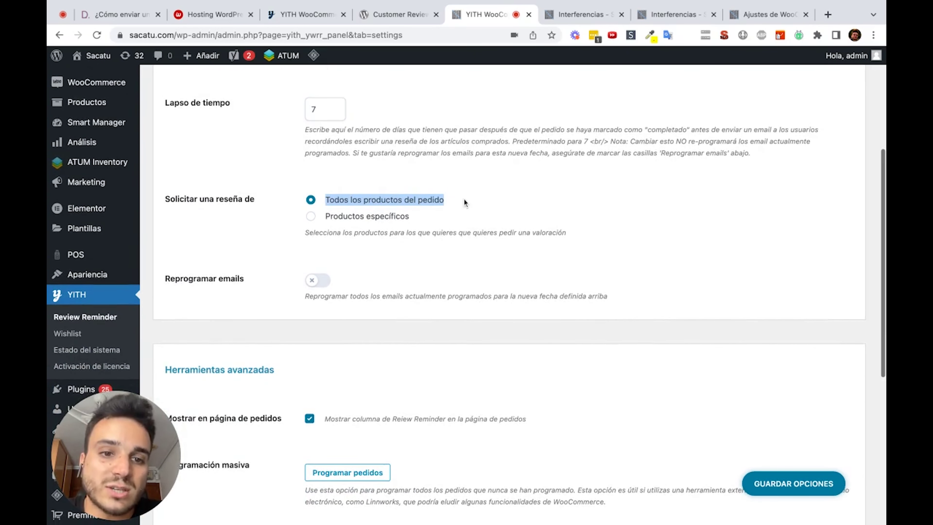
scroll(441, 244, "down", 5)
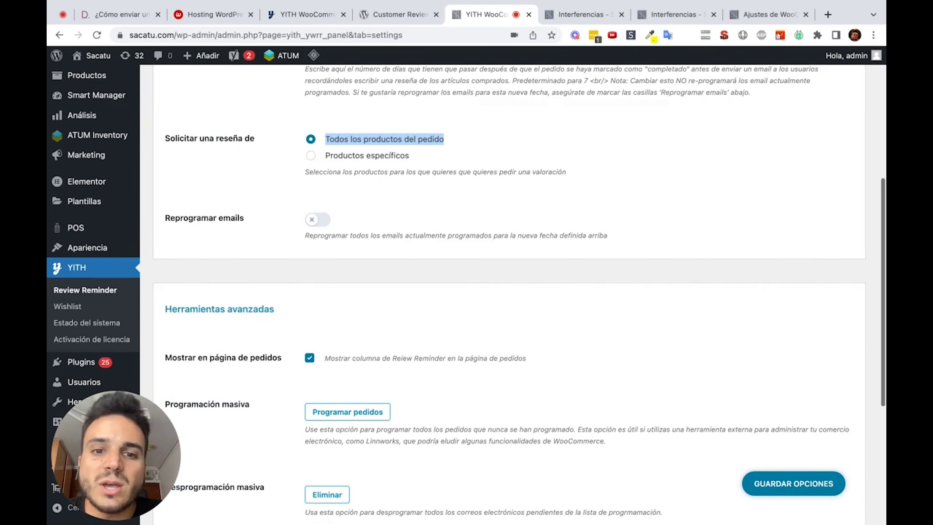
scroll(446, 234, "down", 1)
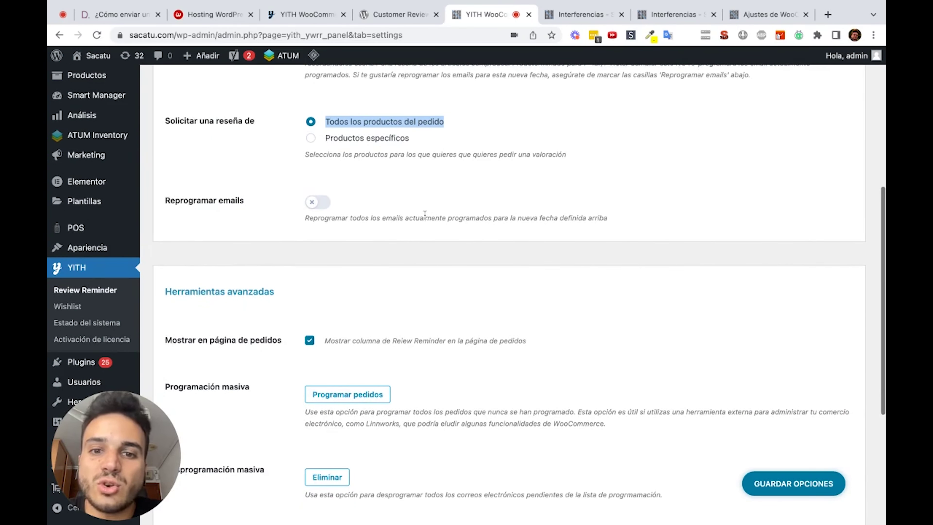
left_click_drag(608, 218, 501, 214)
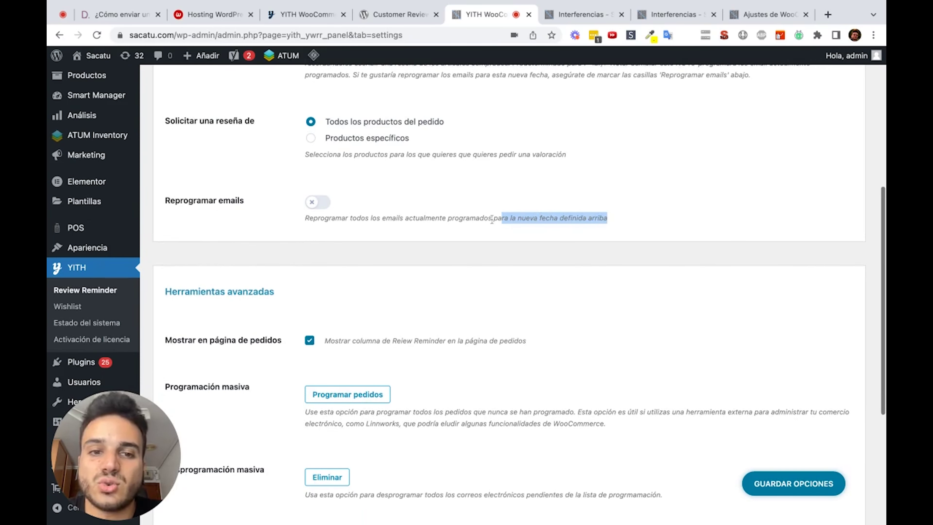
Open the WooCommerce orders list in a new browser tab
scroll(175, 220, "up", 7)
mouse_move(98, 200)
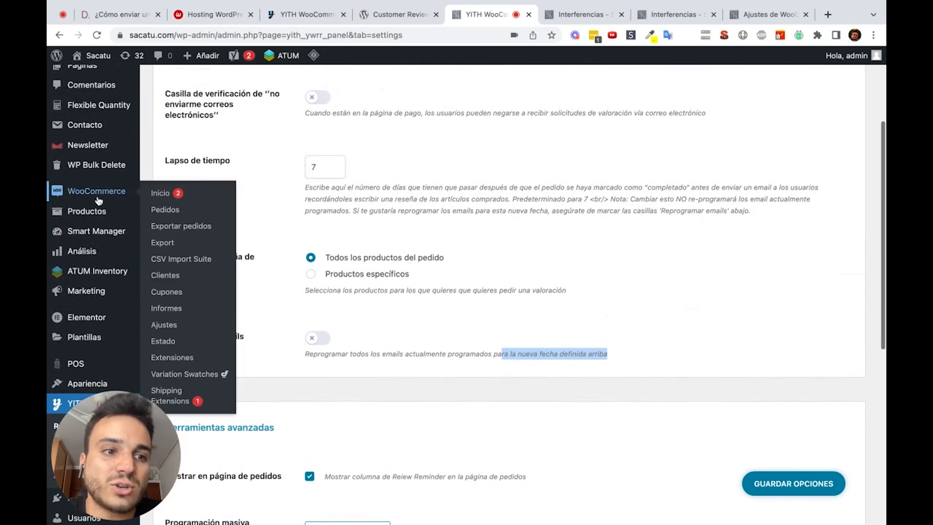
left_click(181, 211, "super")
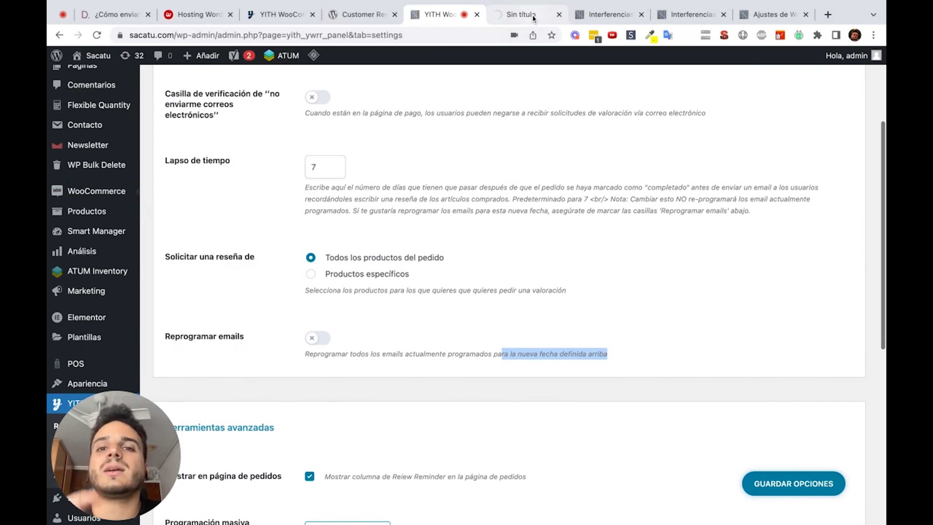